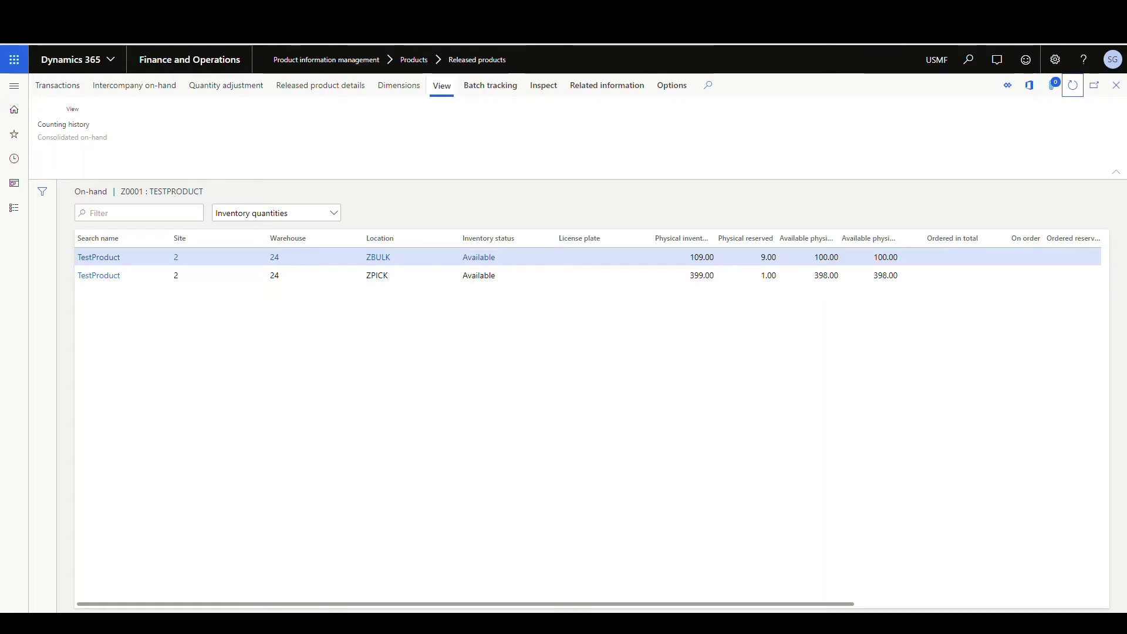
Switch to the Warehousing app, start an inventory Movement and enter ZPICK as the source location.
key(alt+Tab)
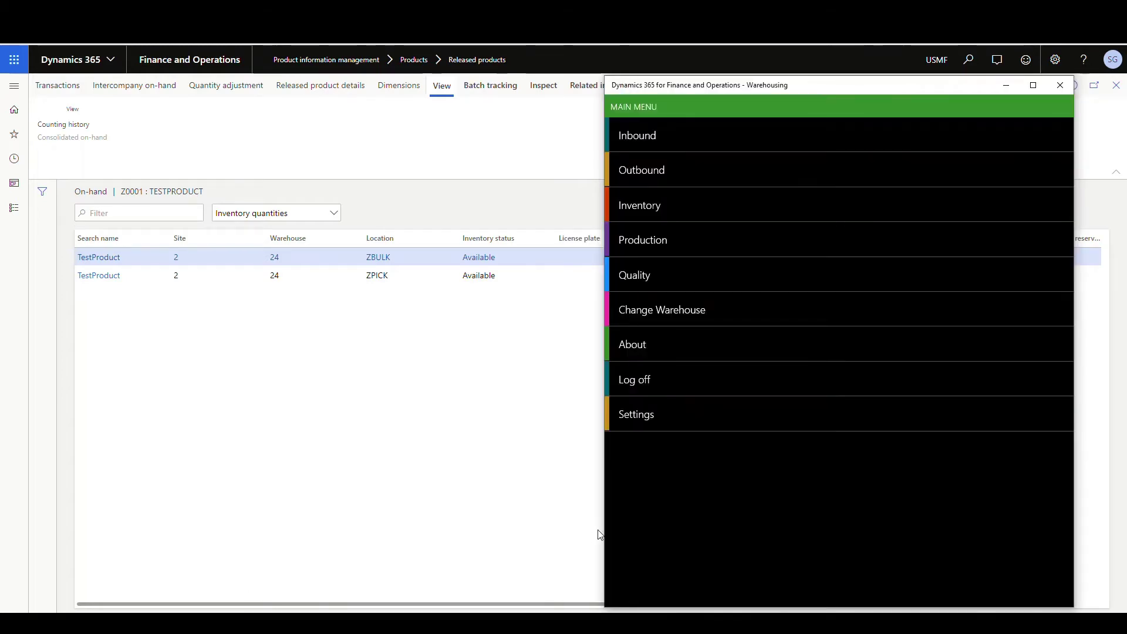
click(665, 216)
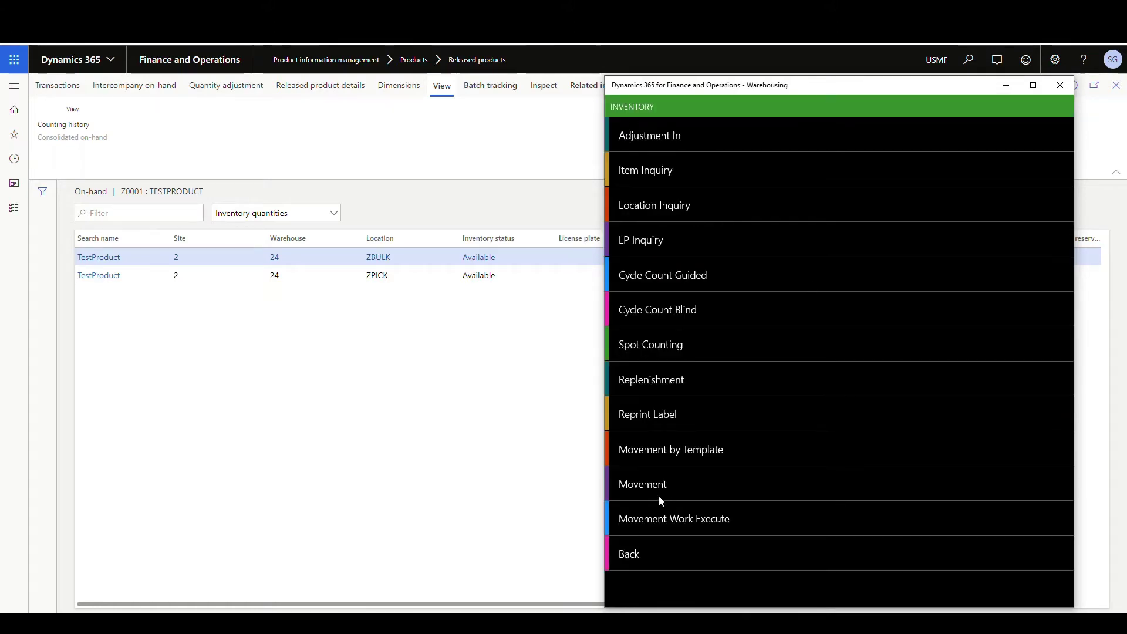
click(649, 490)
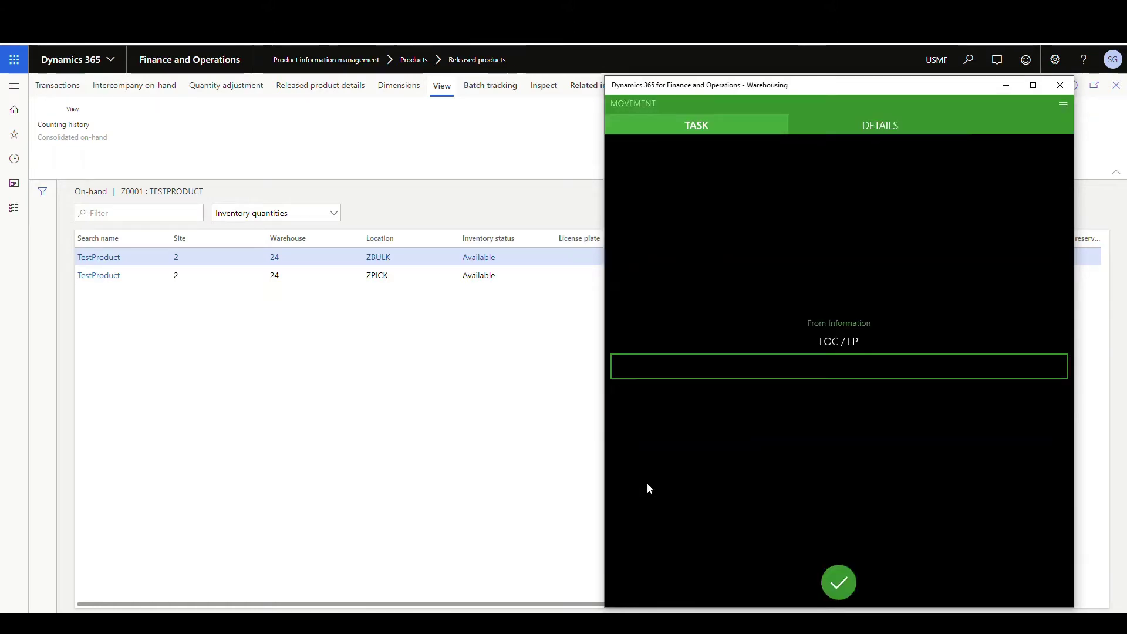
click(802, 367)
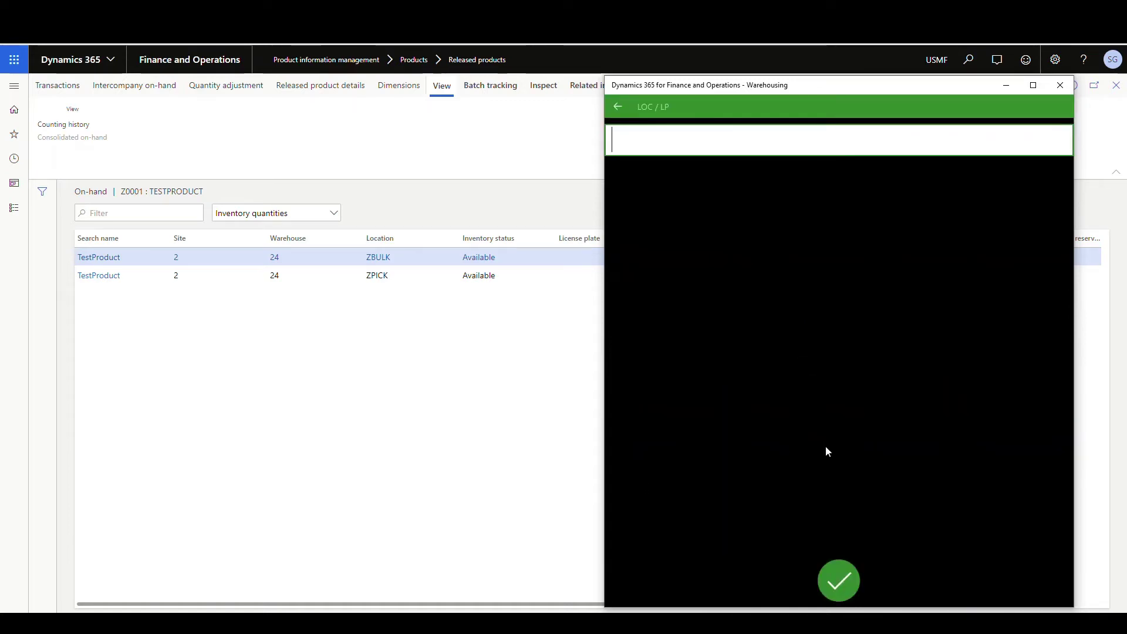
text(ZPICK)
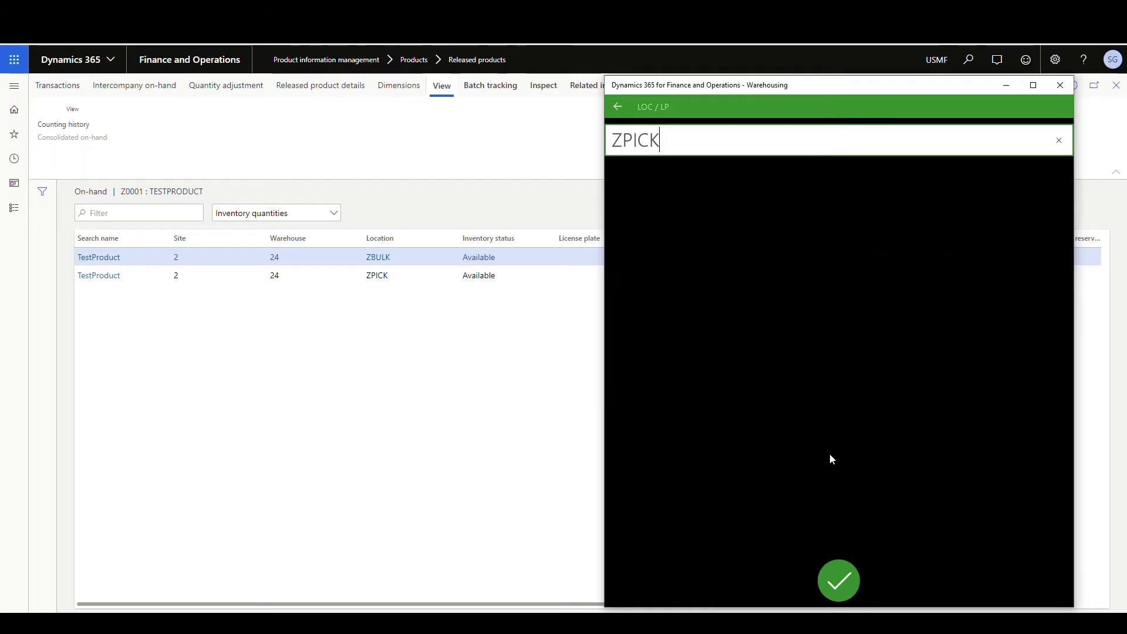
click(839, 584)
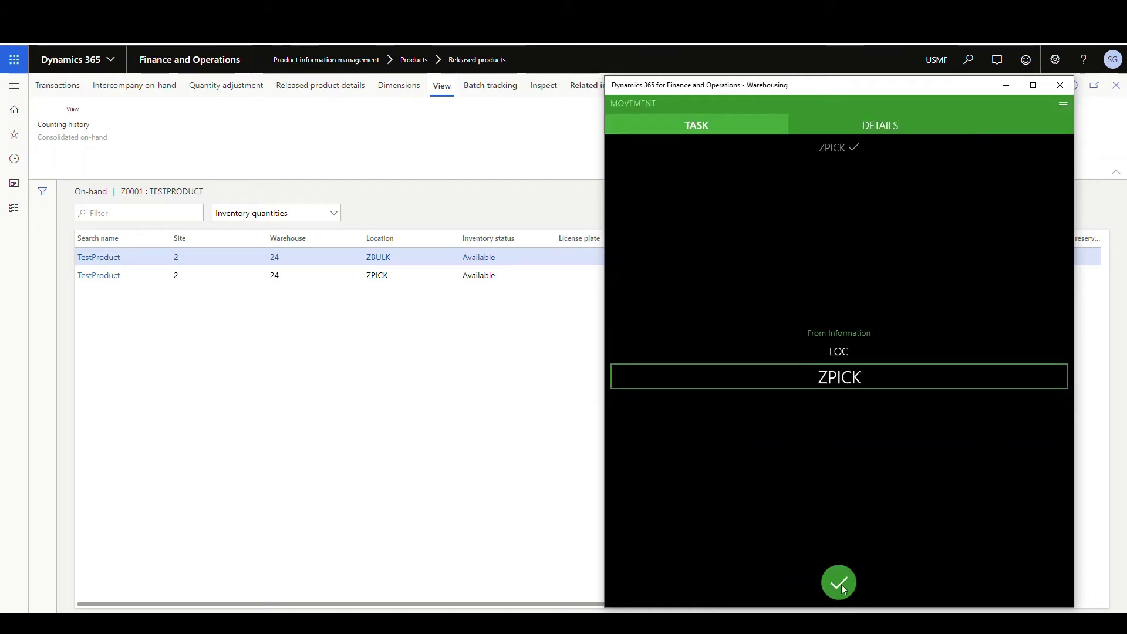
click(831, 587)
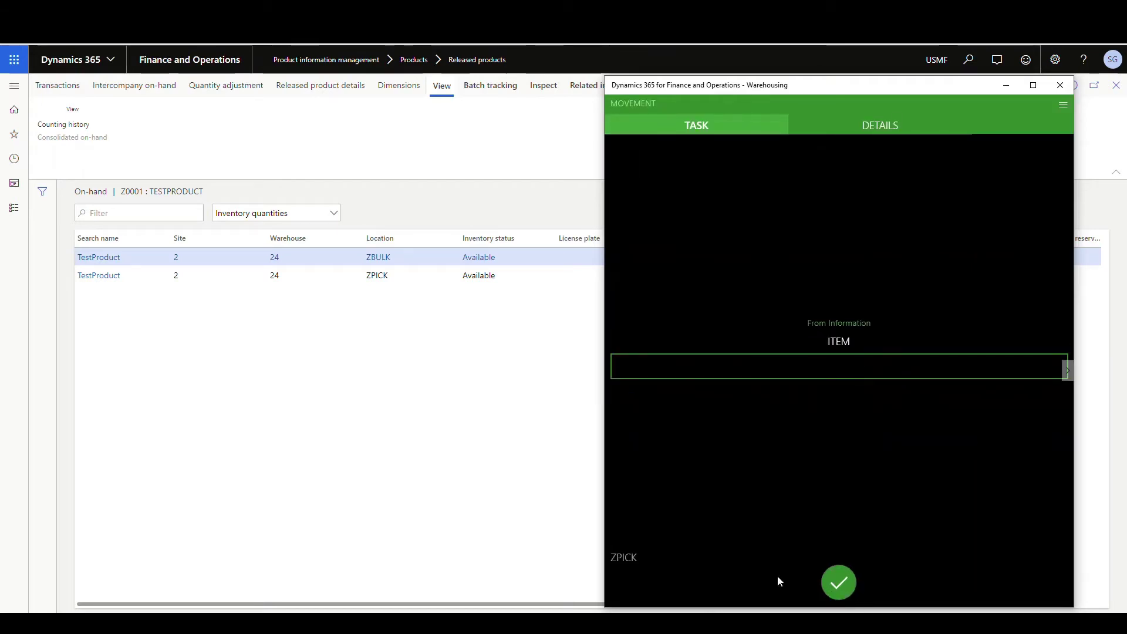
Enter item Z0001 for the movement and set the quantity to move to 100 ea.
click(799, 363)
text(Z)
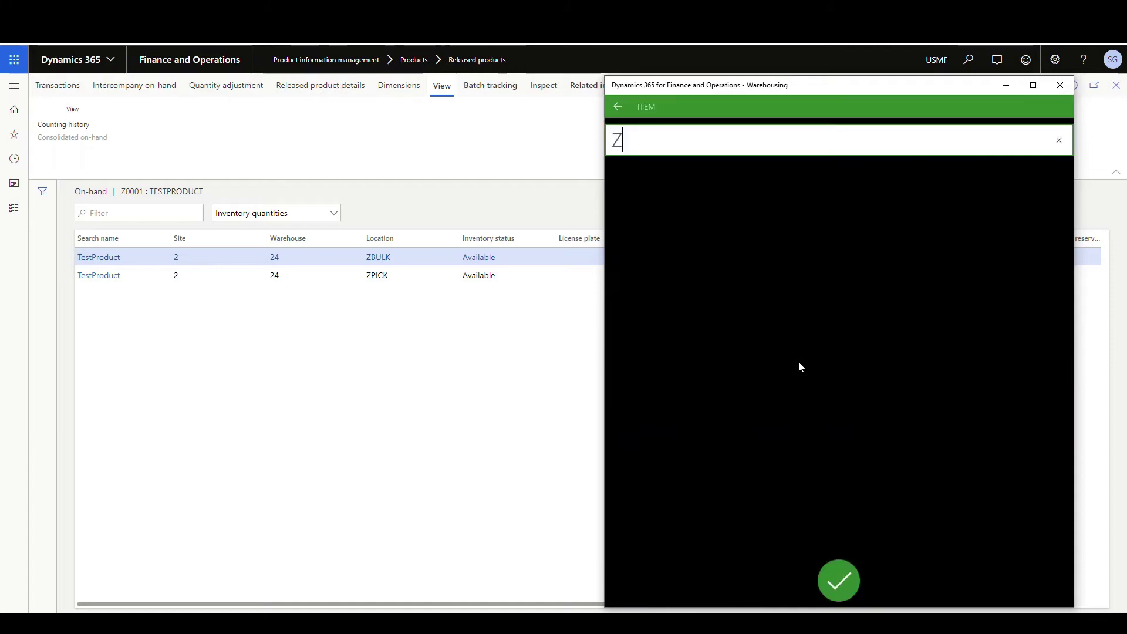
text(0001)
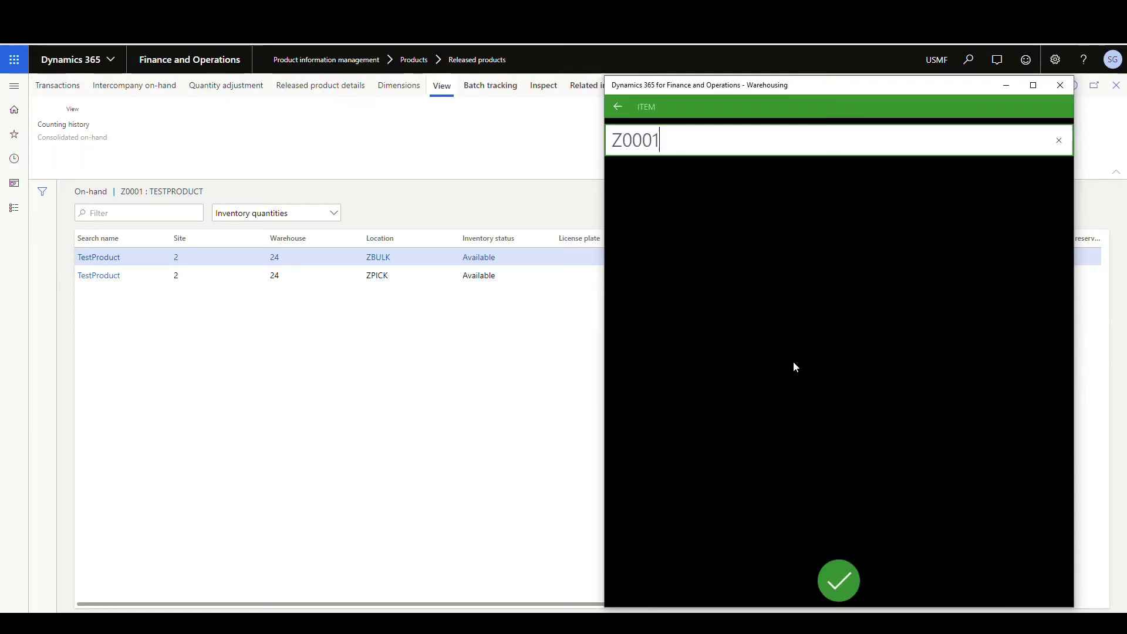
click(847, 580)
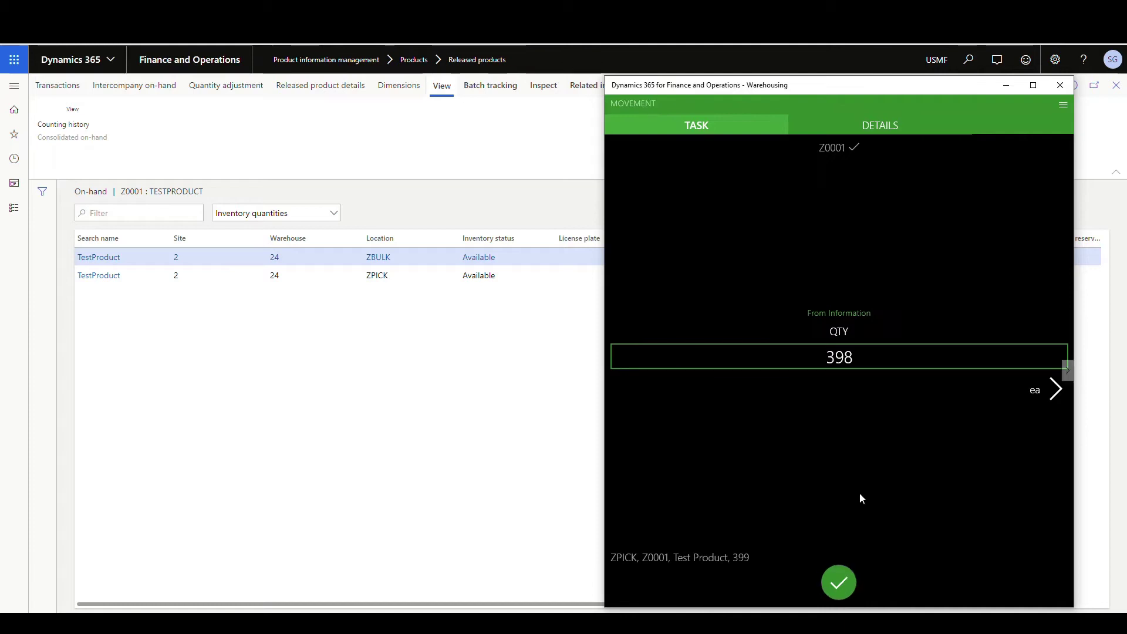
click(862, 357)
key(BackSpace)
key(BackSpace)
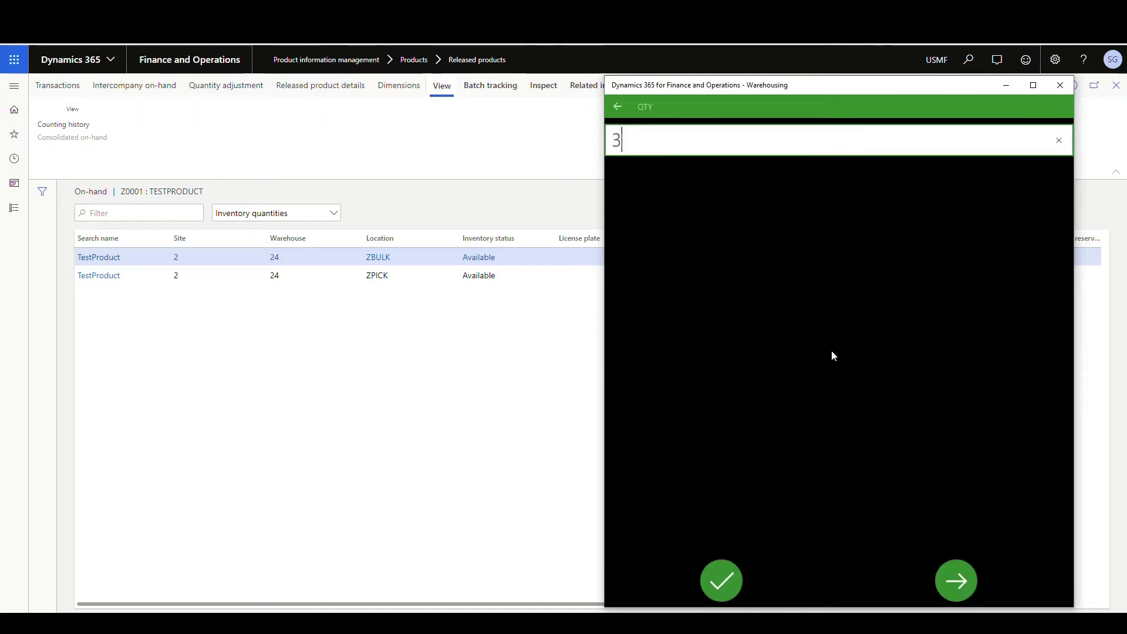
text(100)
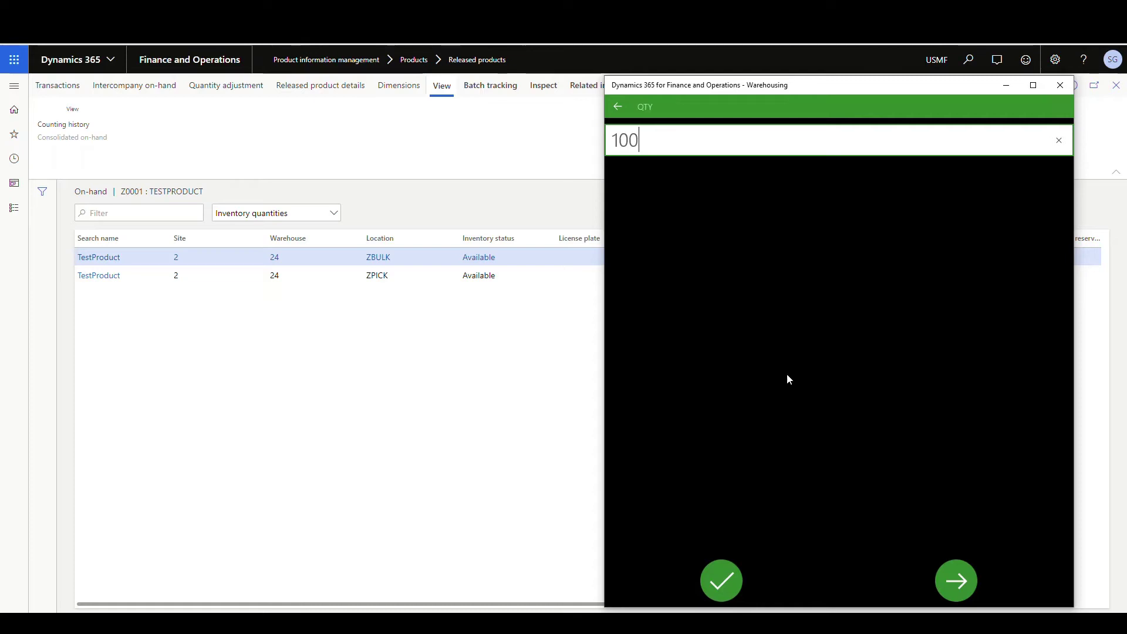
click(708, 580)
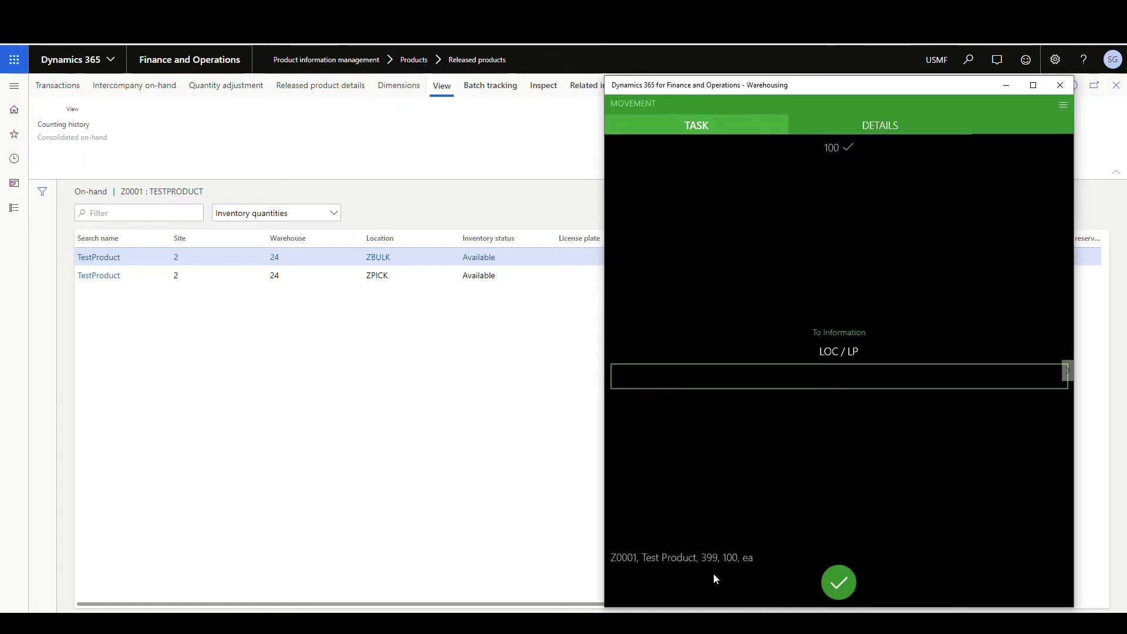
Complete the movement with ZPICK2 as the destination location, and refresh the product's on-hand list in Finance and Operations.
click(812, 375)
text(Z)
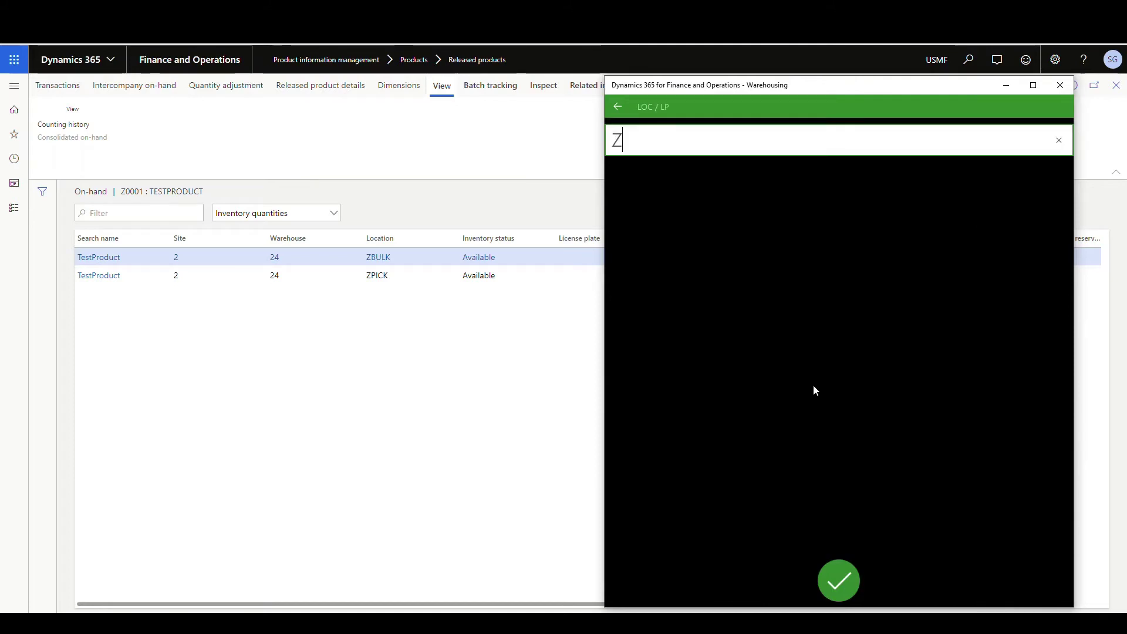
text(PICK2)
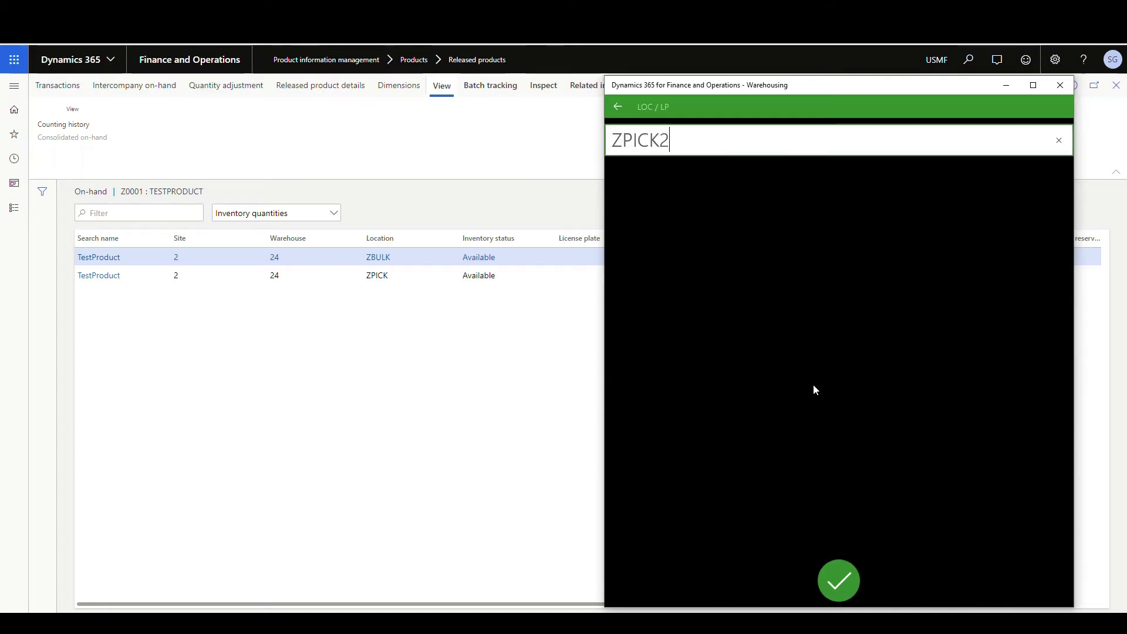
click(839, 573)
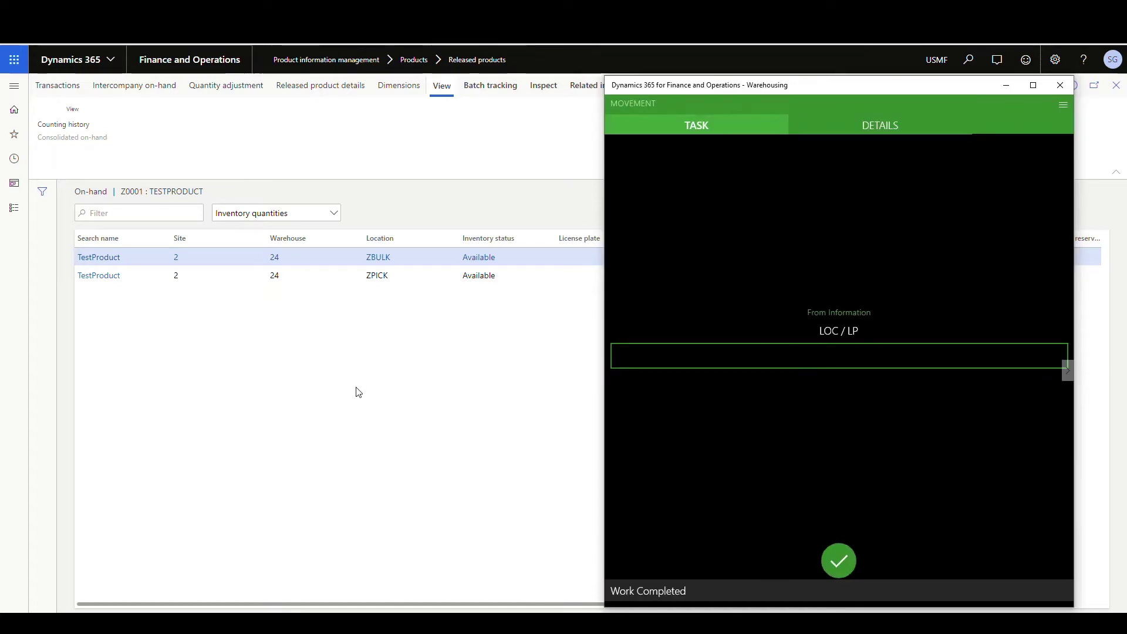
click(329, 417)
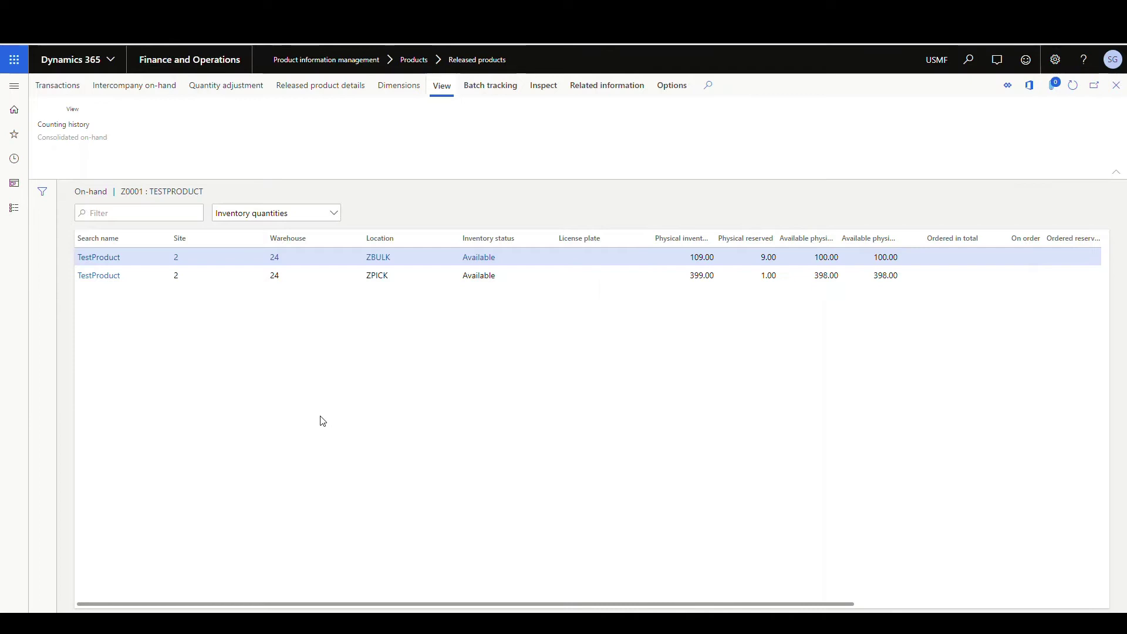
click(1070, 89)
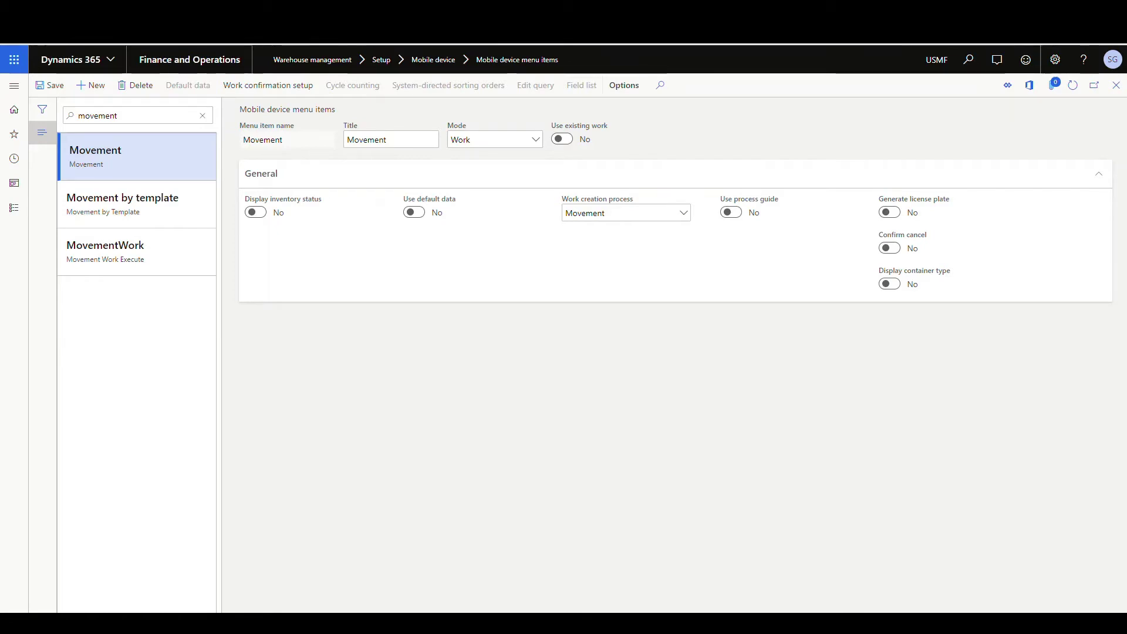
Delete the Pick record from the work confirmation setup of the Movement by template mobile device menu item.
click(176, 202)
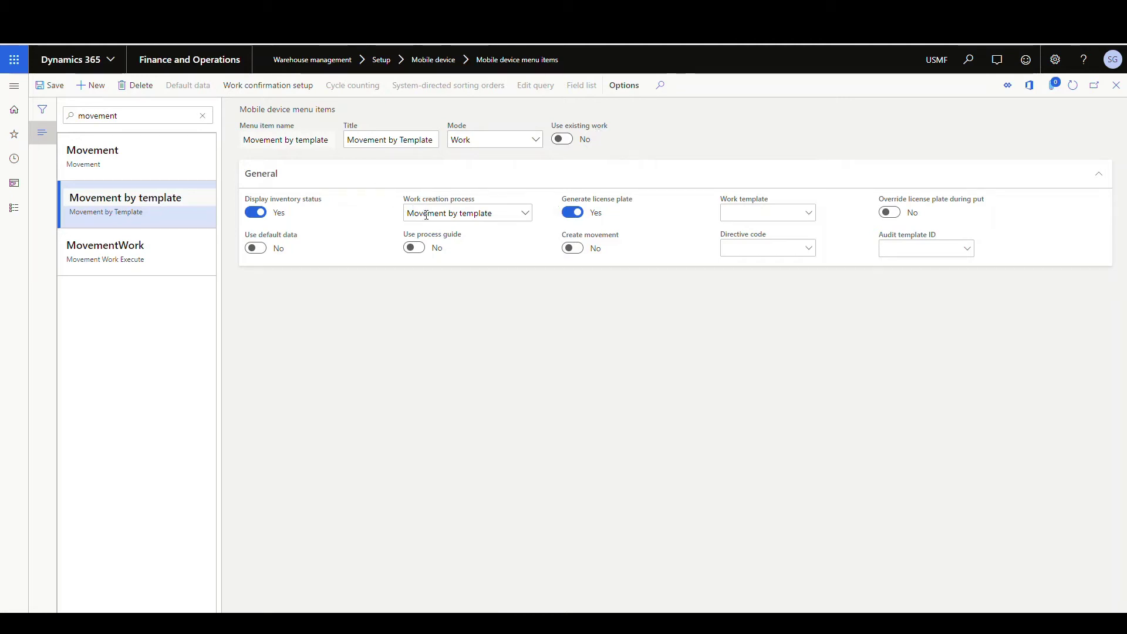
mouse_move(468, 240)
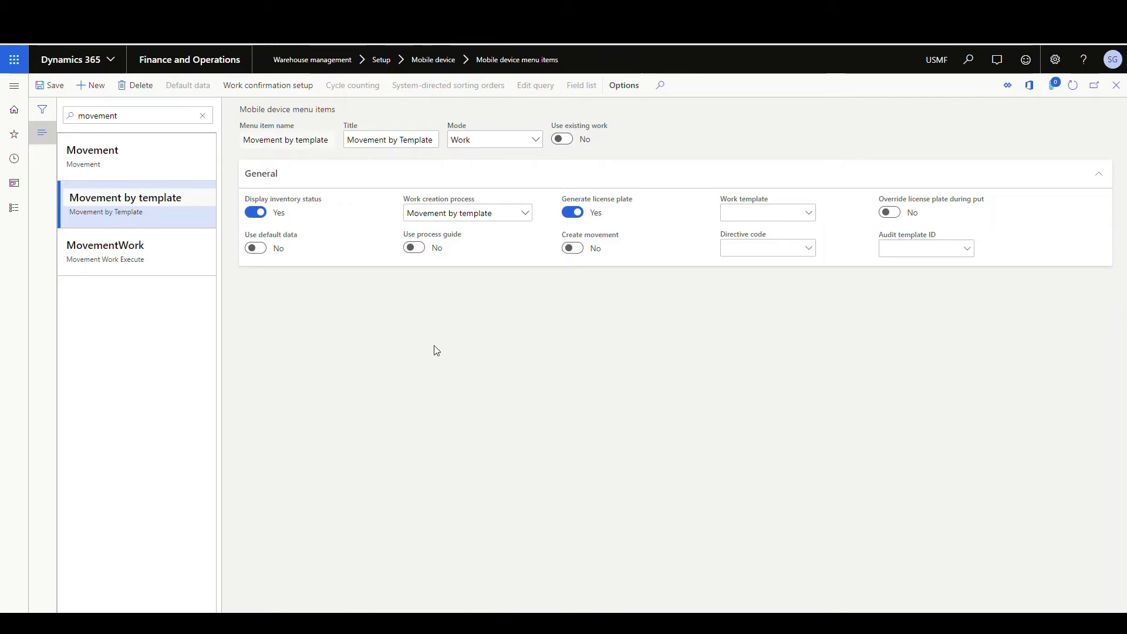
click(278, 93)
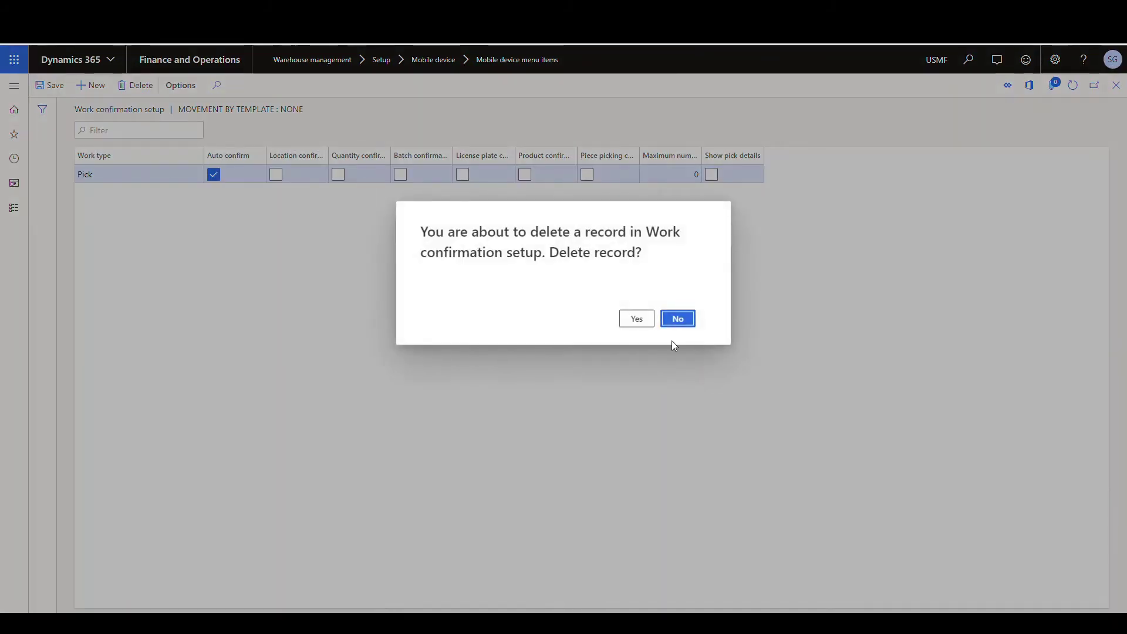
click(637, 319)
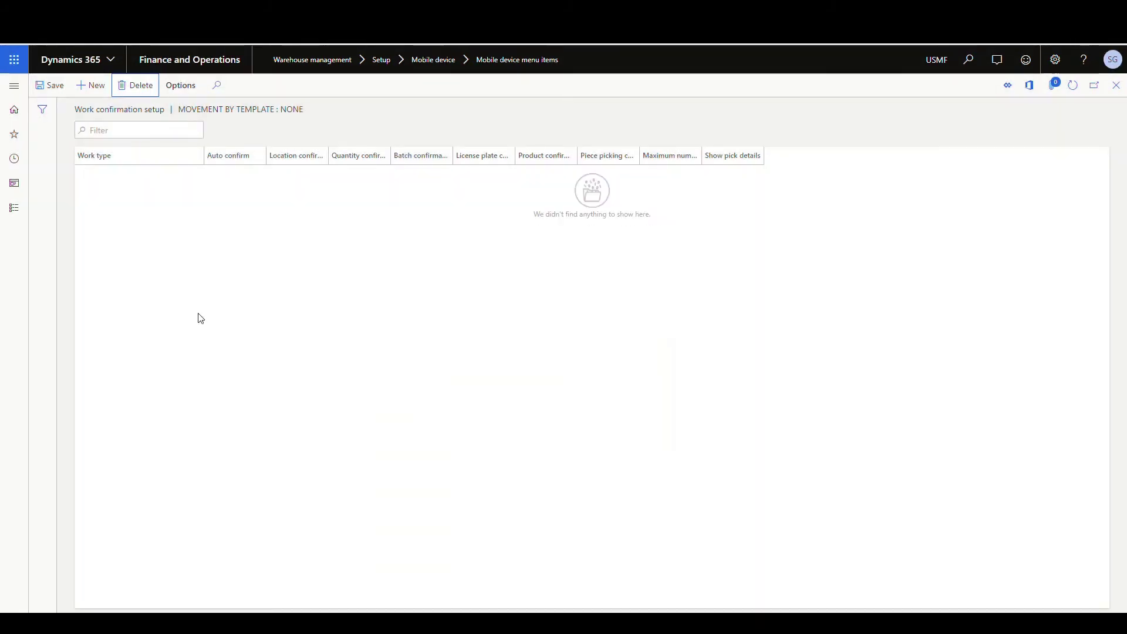
click(1116, 88)
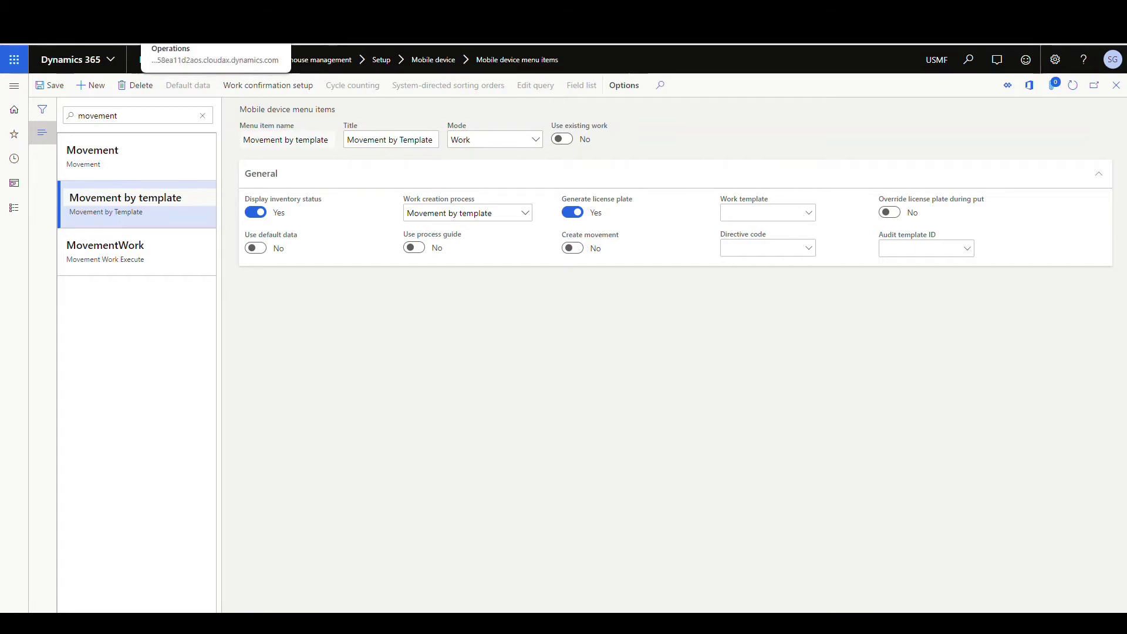
Open the Warehouse management location directives for the Inventory movement work order type and show the 24 Move directive.
click(190, 60)
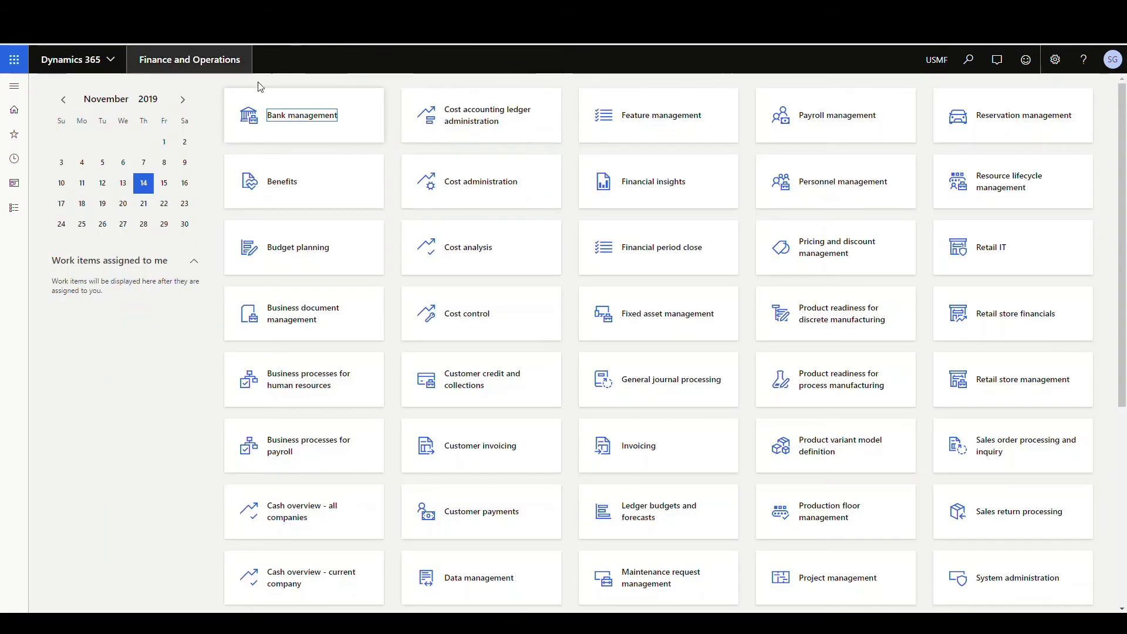
click(14, 86)
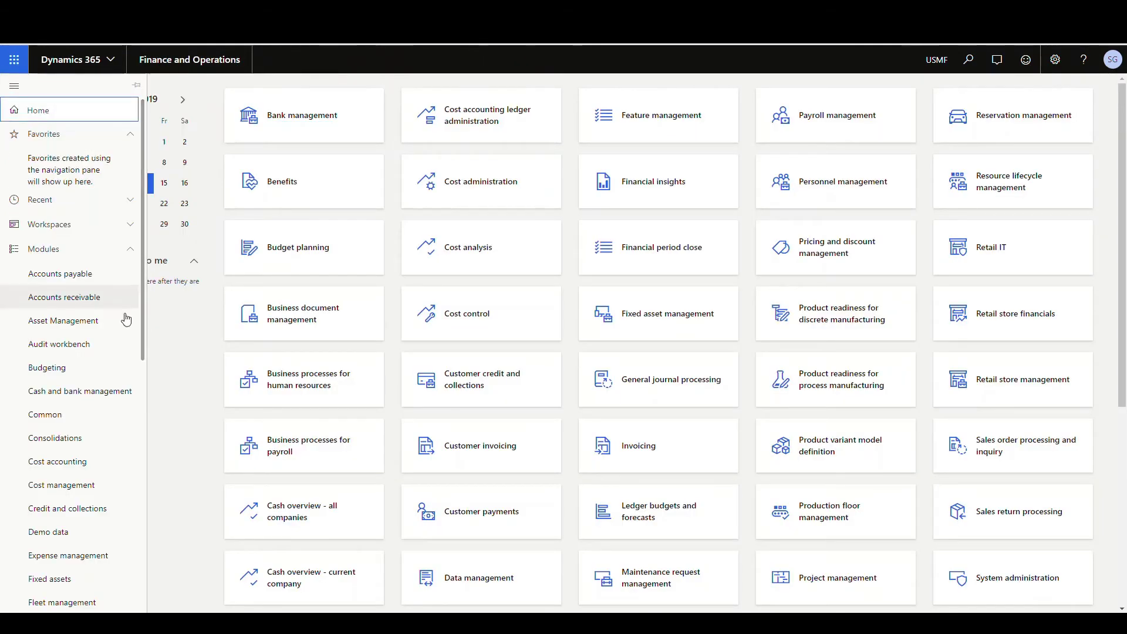
scroll(91, 426, down, 3)
scroll(91, 427, down, 4)
click(88, 603)
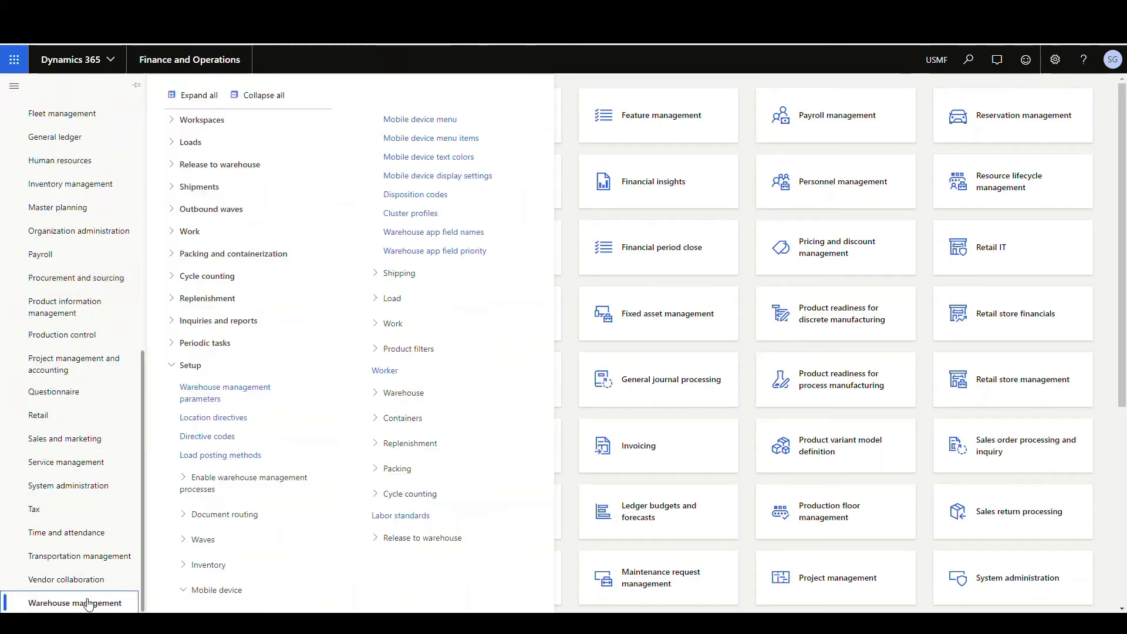
click(234, 419)
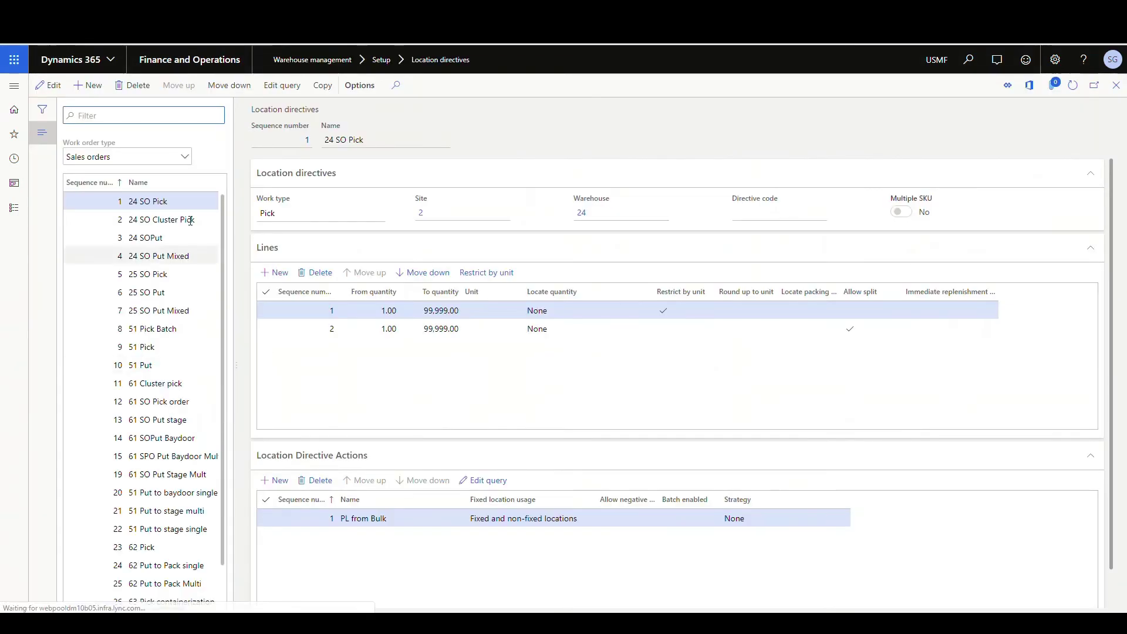
click(185, 157)
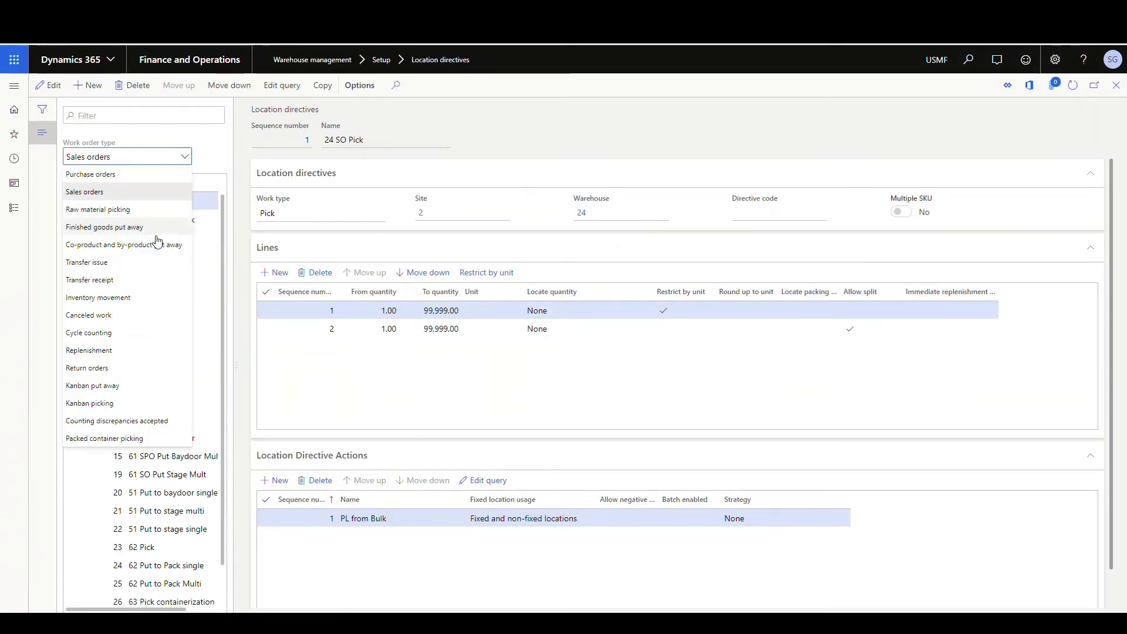
click(159, 298)
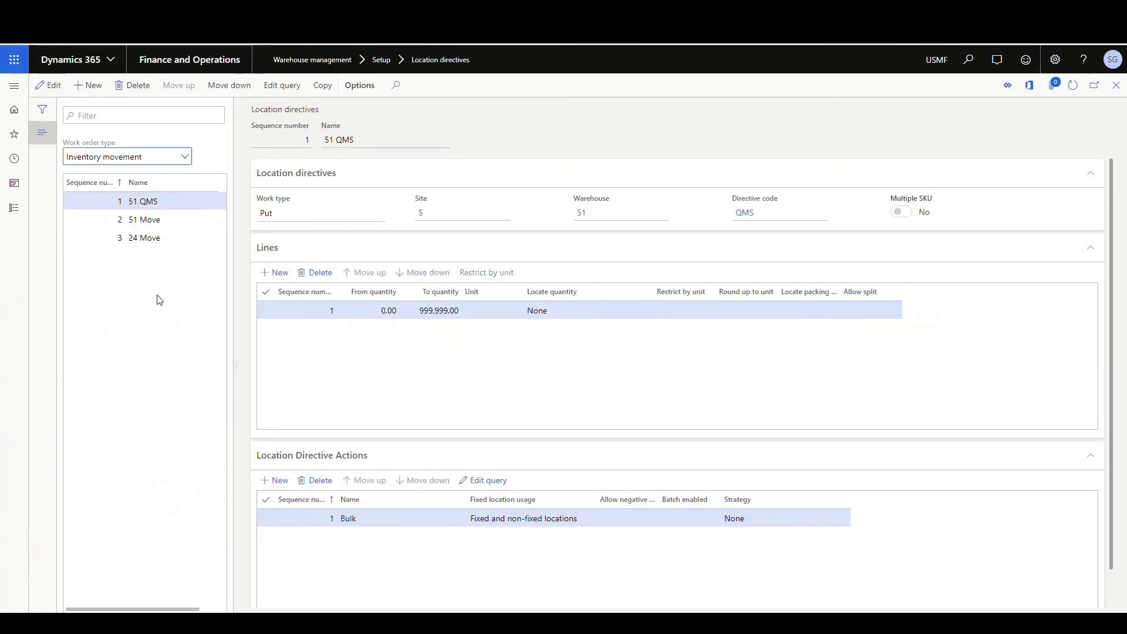
click(150, 238)
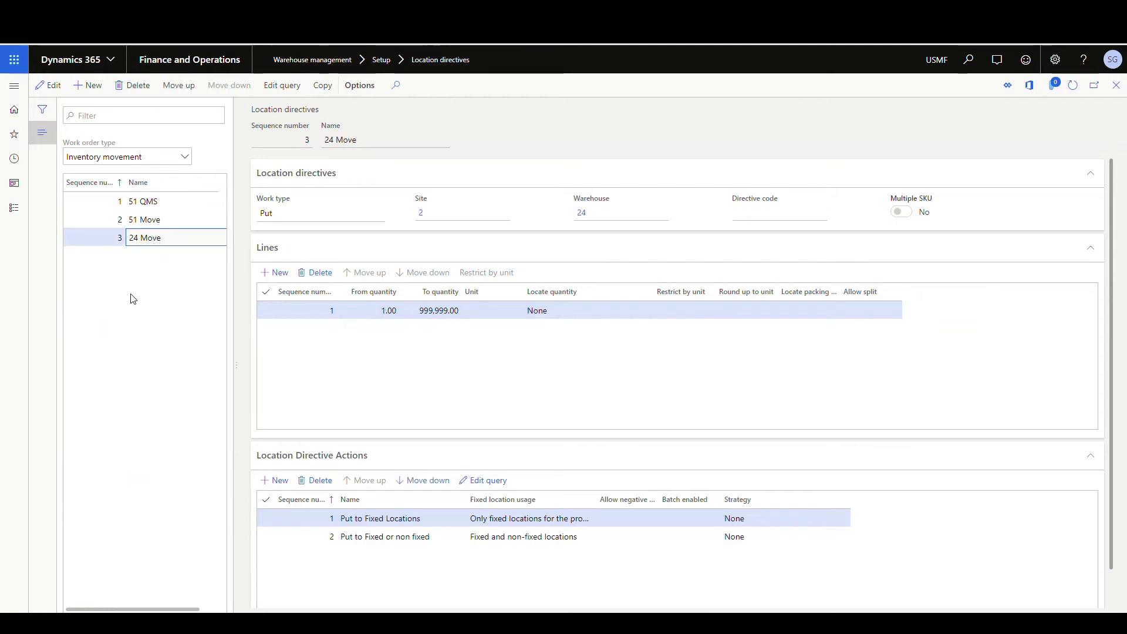
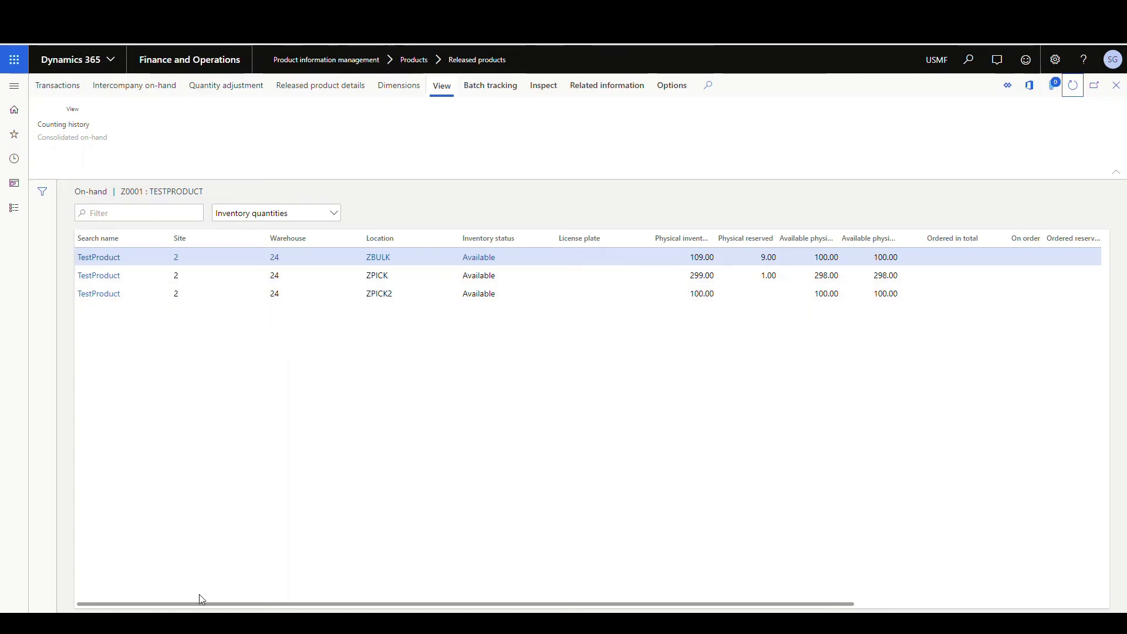
Switch to the Warehousing app, leave the Movement task, and start Movement by Template.
key(alt+Tab)
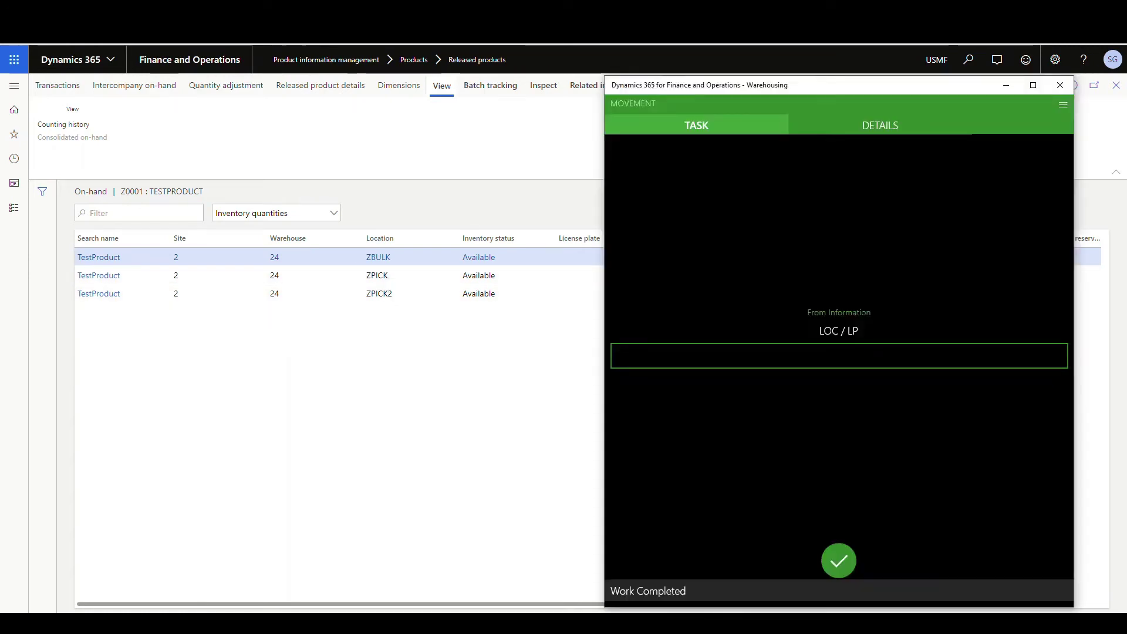
click(1063, 104)
click(945, 151)
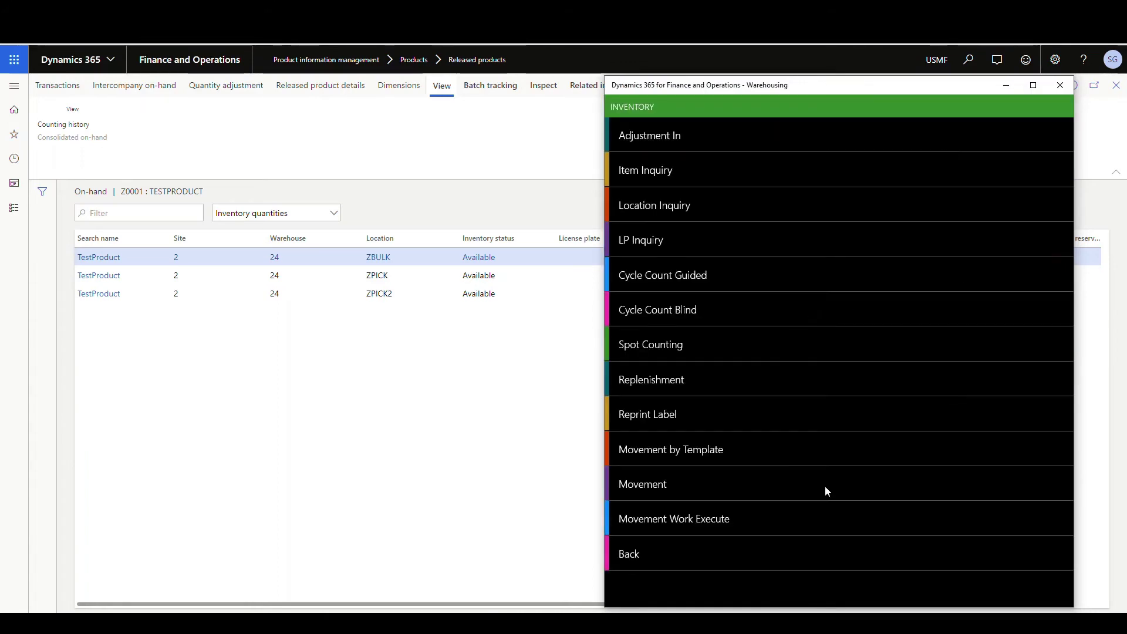
click(679, 456)
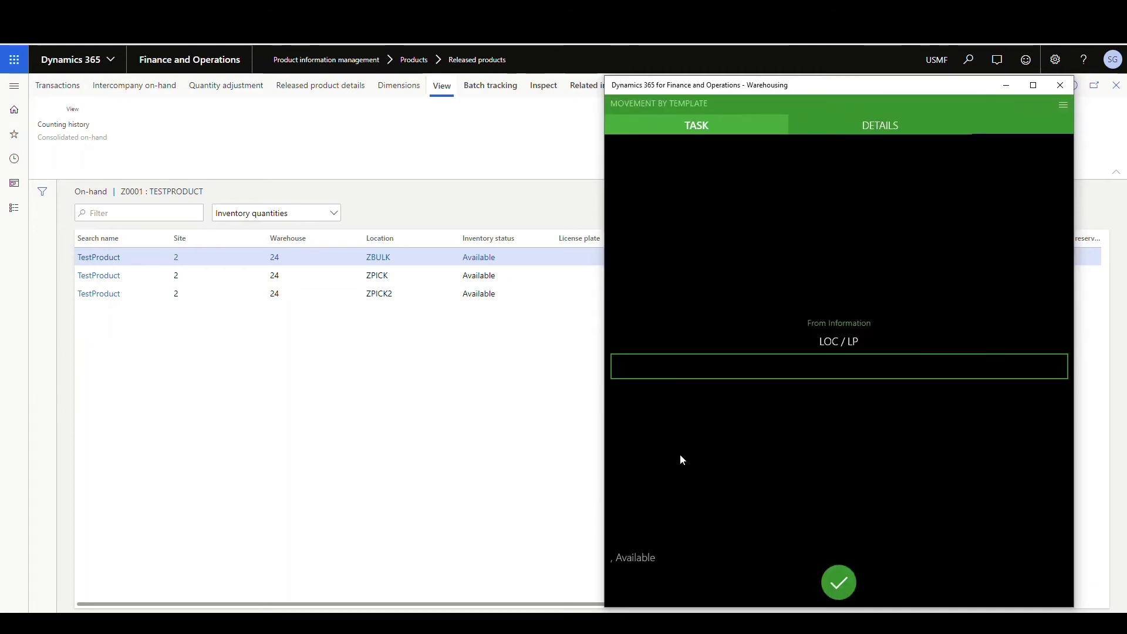
Enter ZPICK2 as the source location and Z0001 as the item for the movement by template.
click(809, 364)
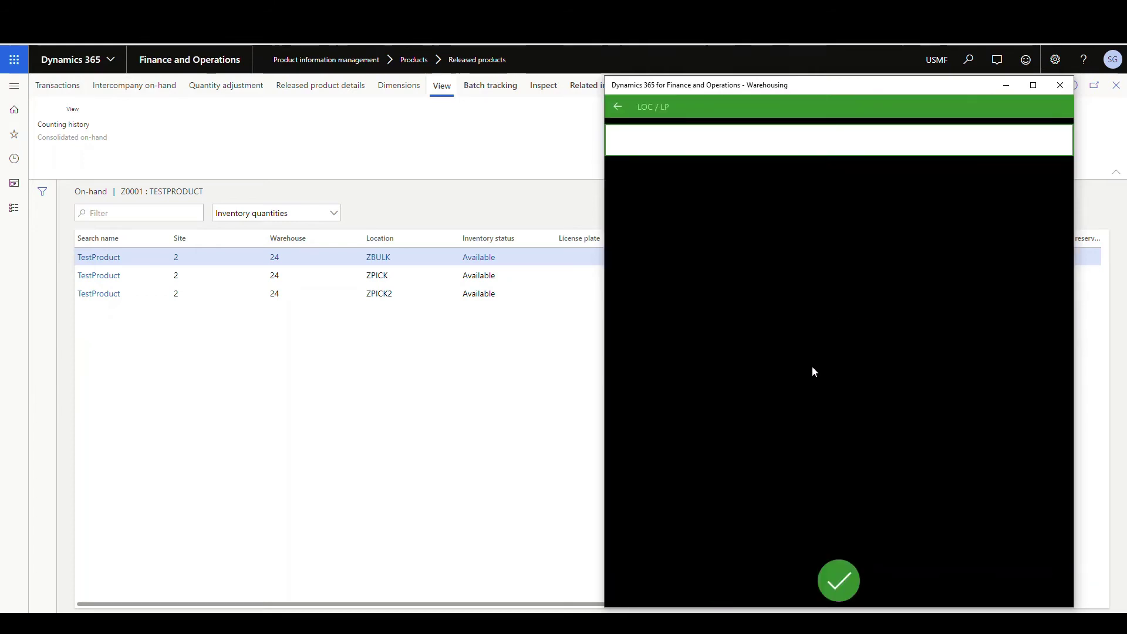
text(ZPICK2)
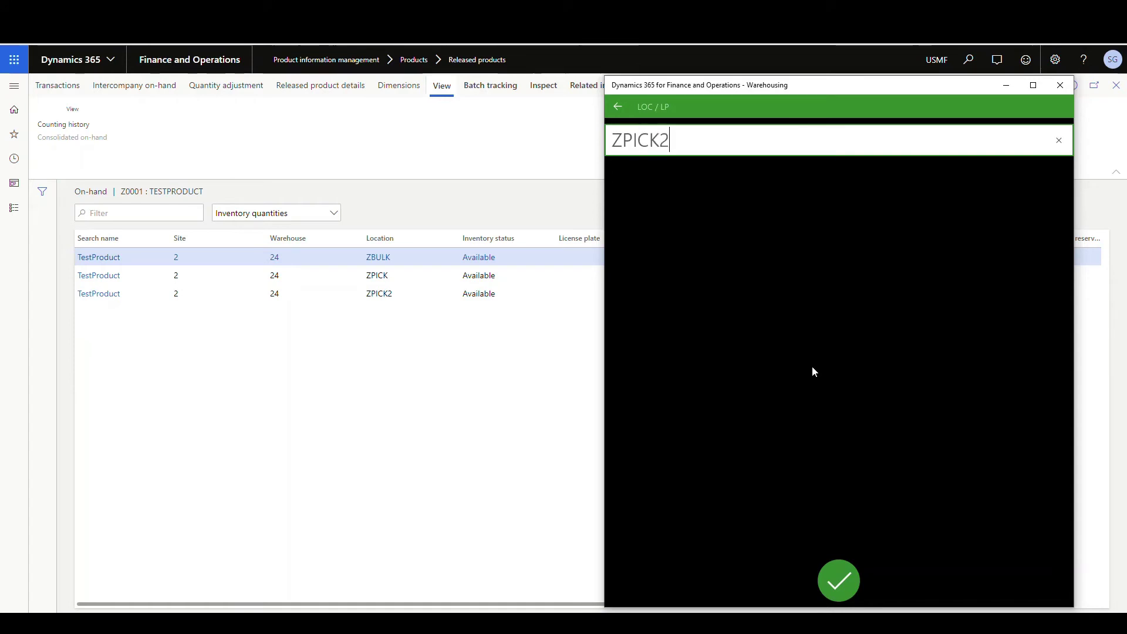
click(831, 587)
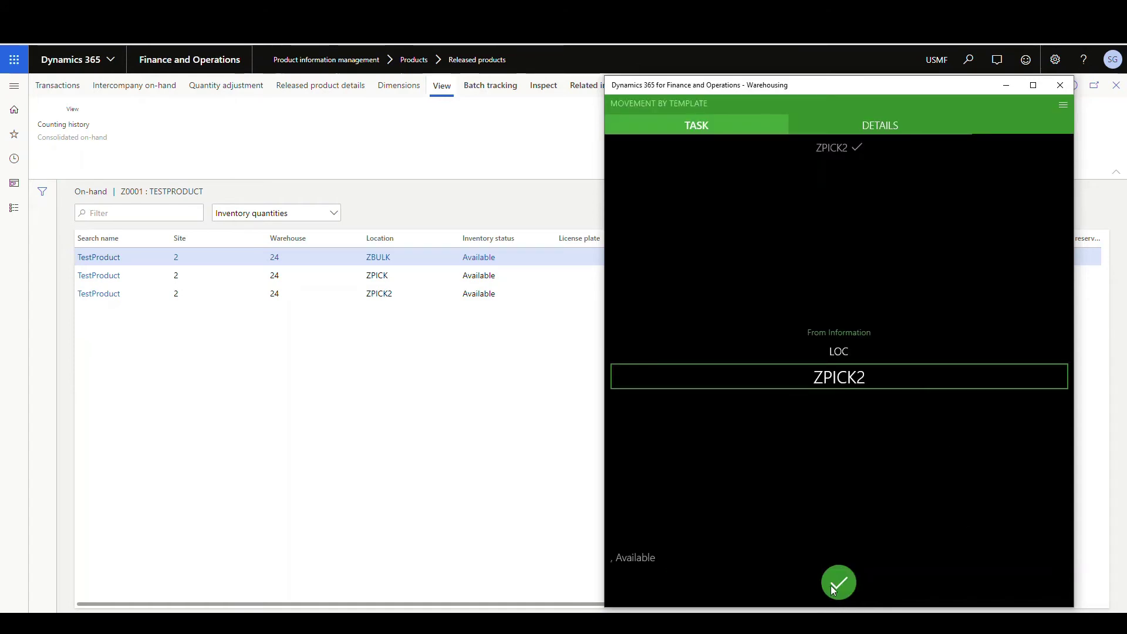
click(841, 581)
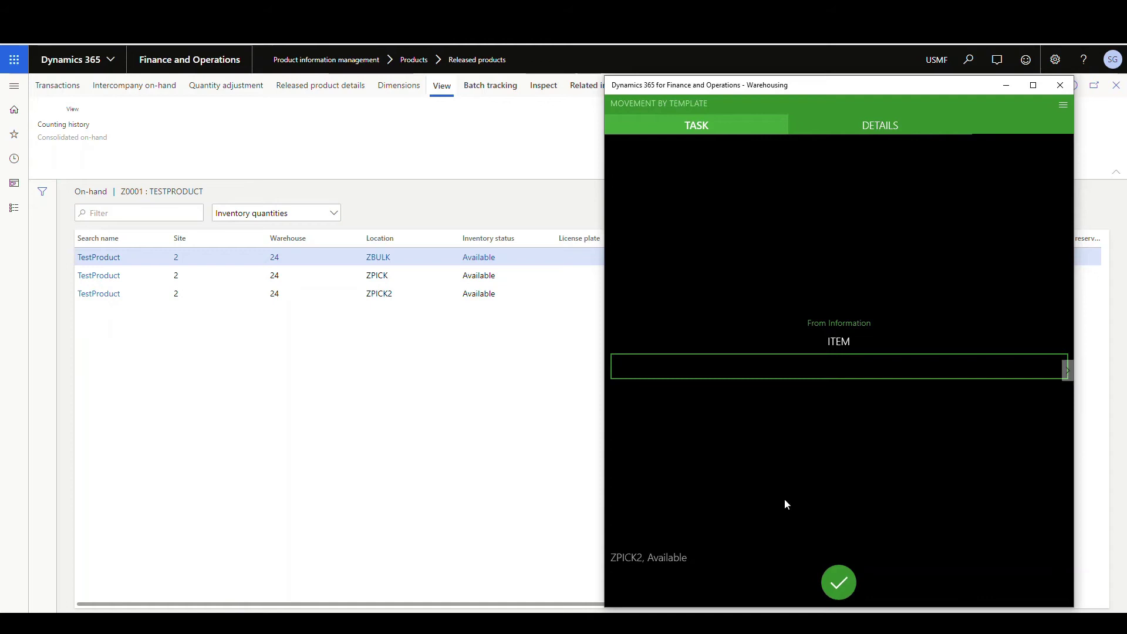
click(761, 370)
text(Z)
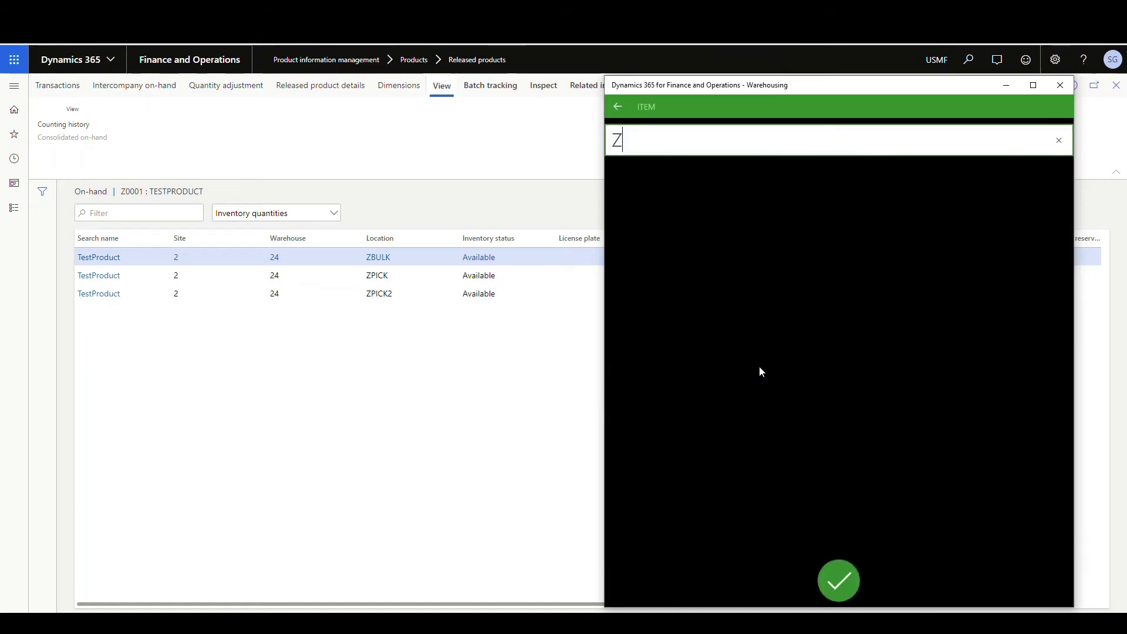
text(0001)
key(Return)
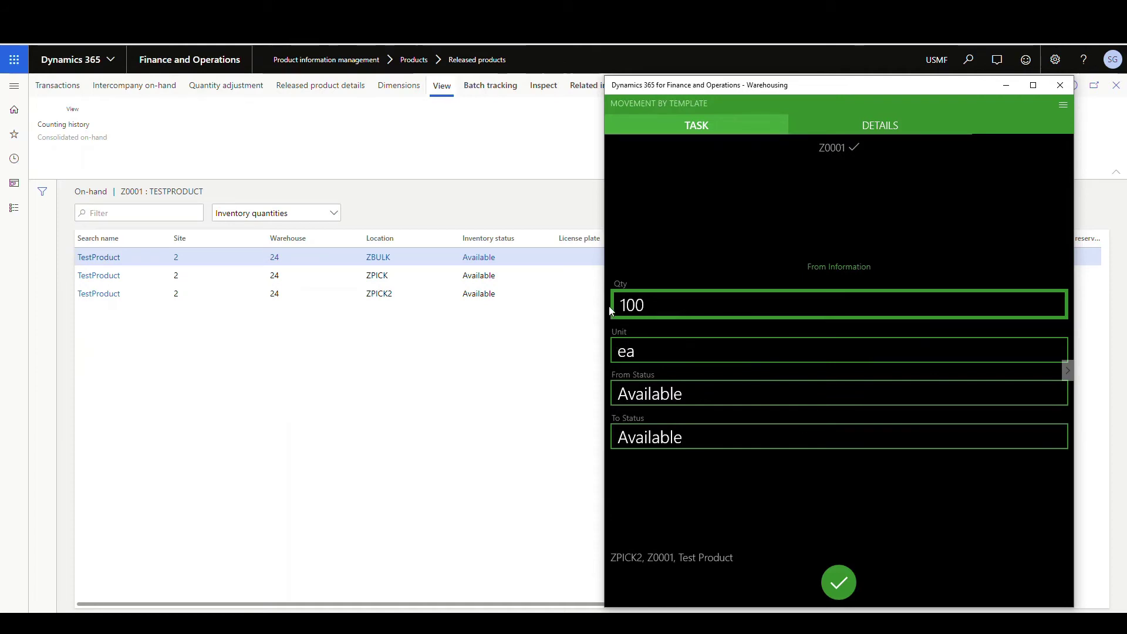
Set the quantity to move to 50 ea.
key(Return)
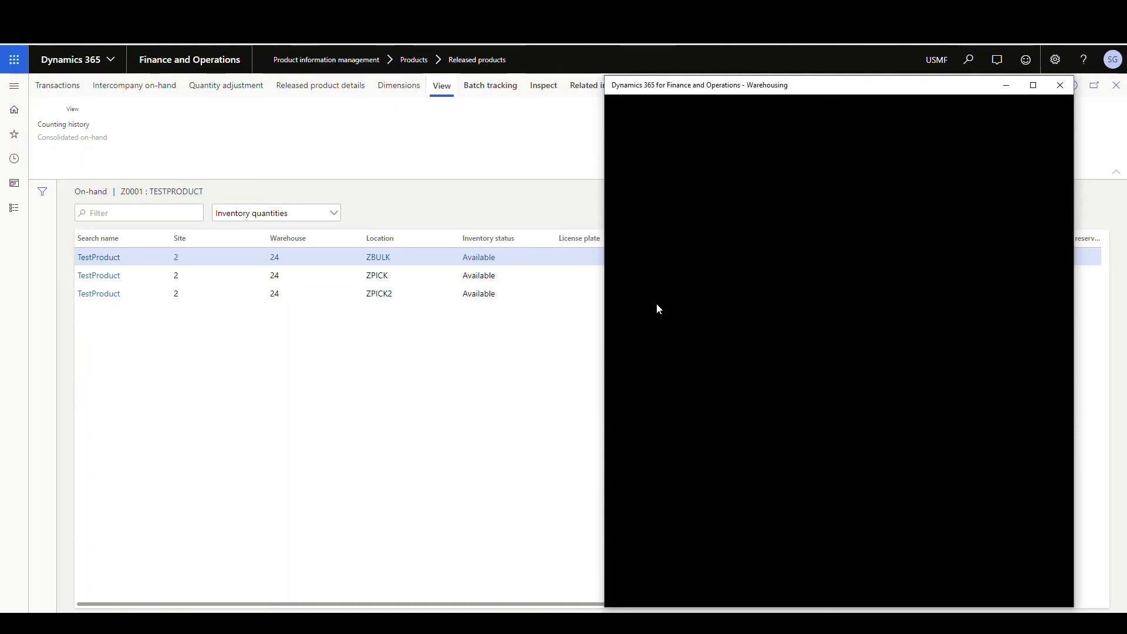
key(BackSpace)
key(BackSpace)
key(BackSpace)
text(50)
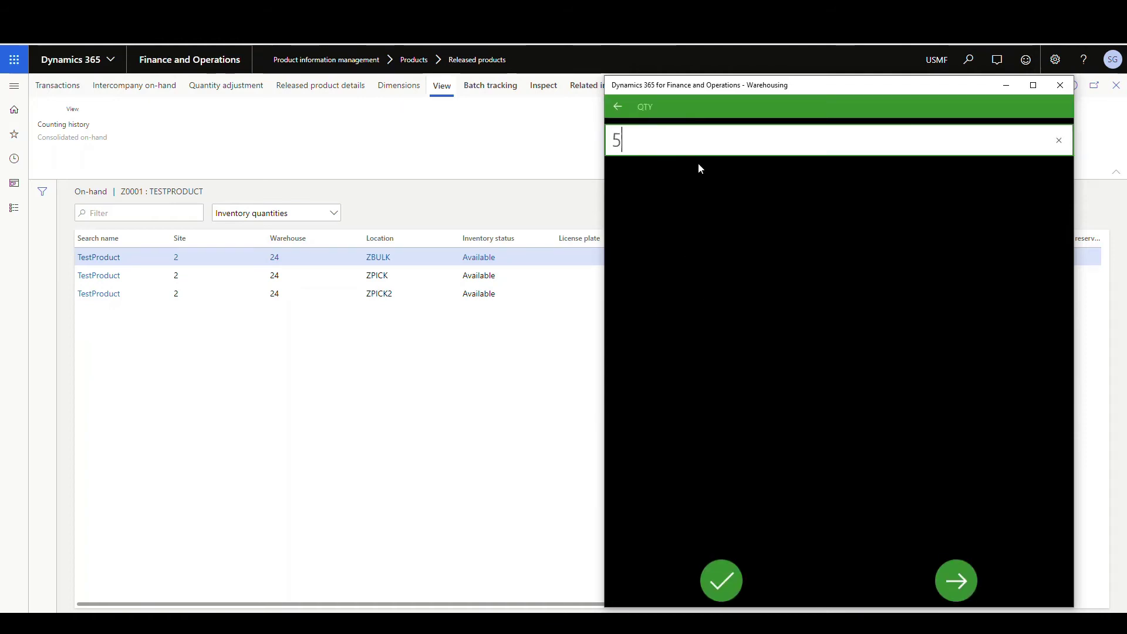
click(728, 578)
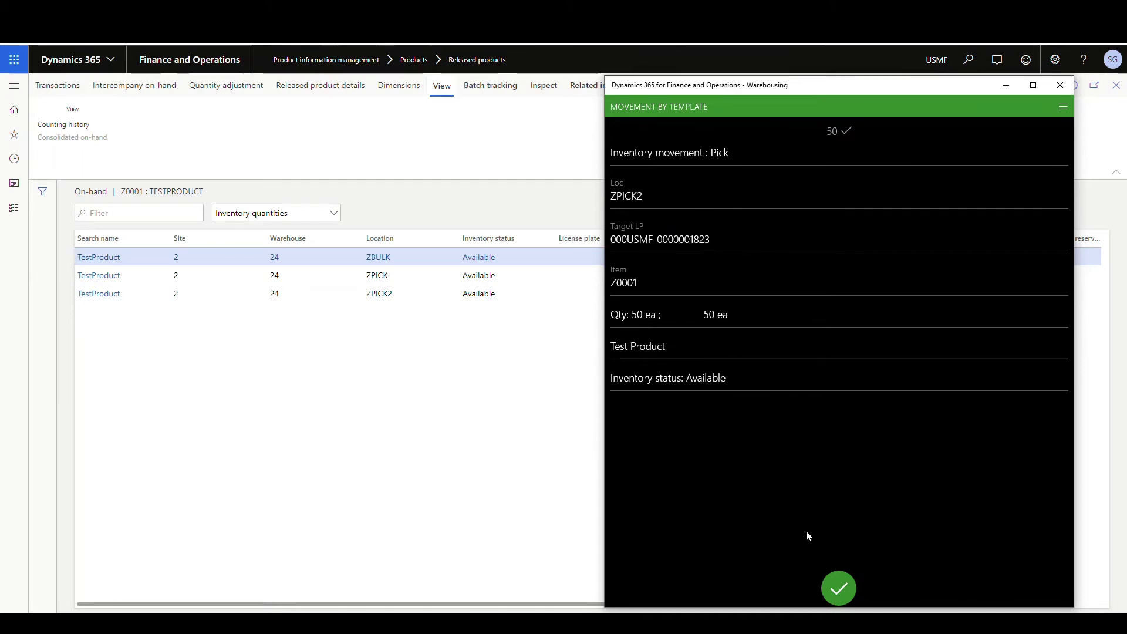
Confirm the pick from ZPICK2 and the put to ZPICK, and refresh the product's on-hand list in Finance and Operations.
click(847, 586)
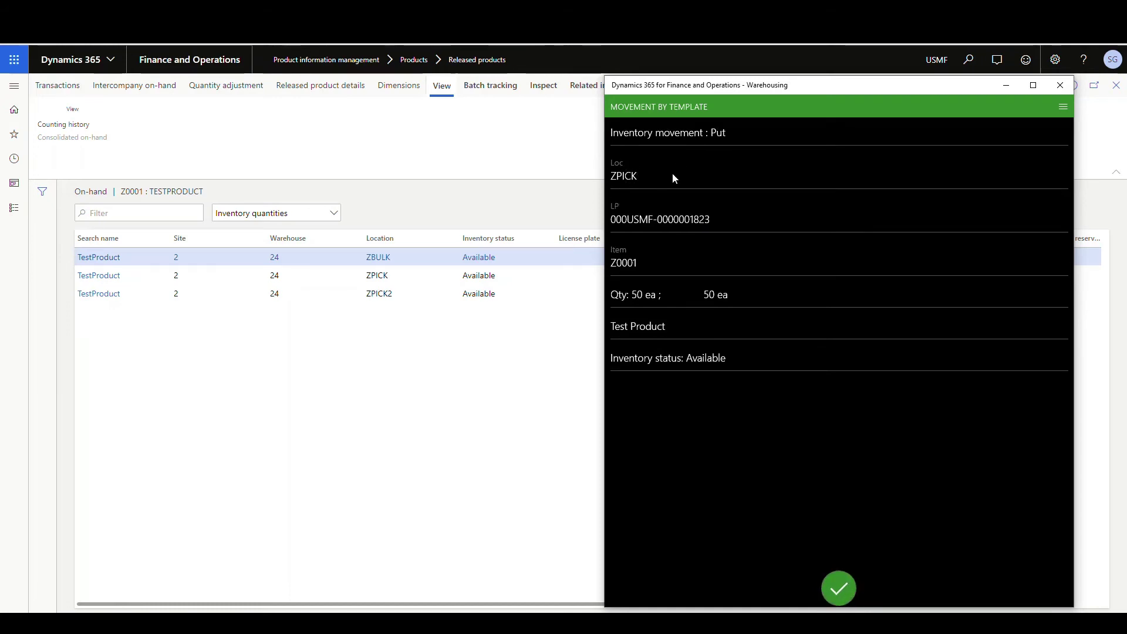
click(1061, 109)
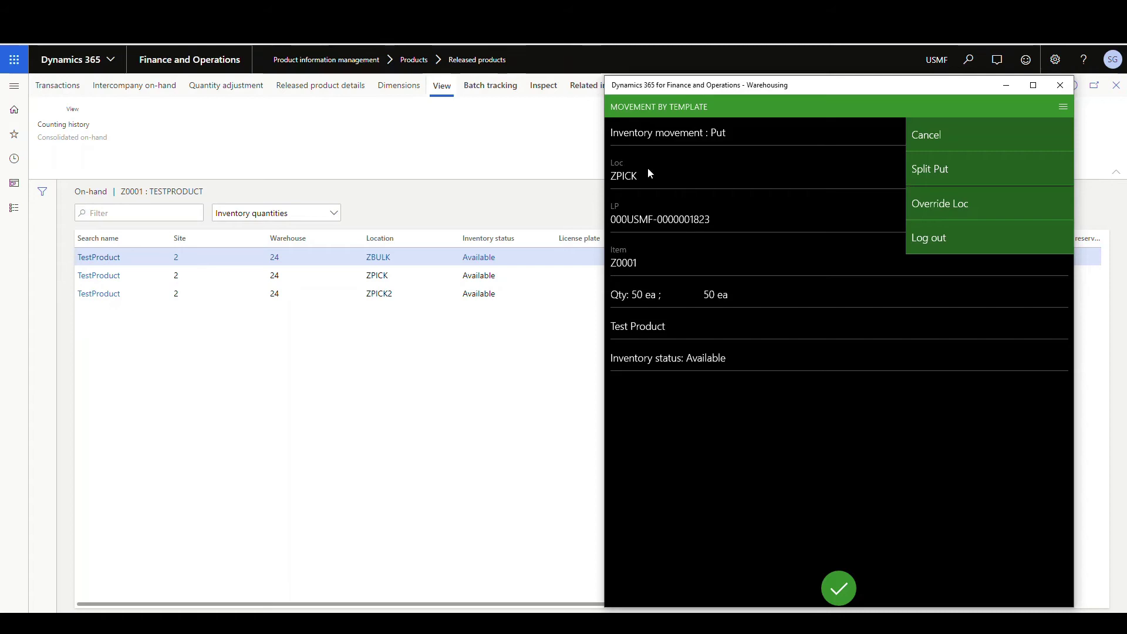
click(738, 490)
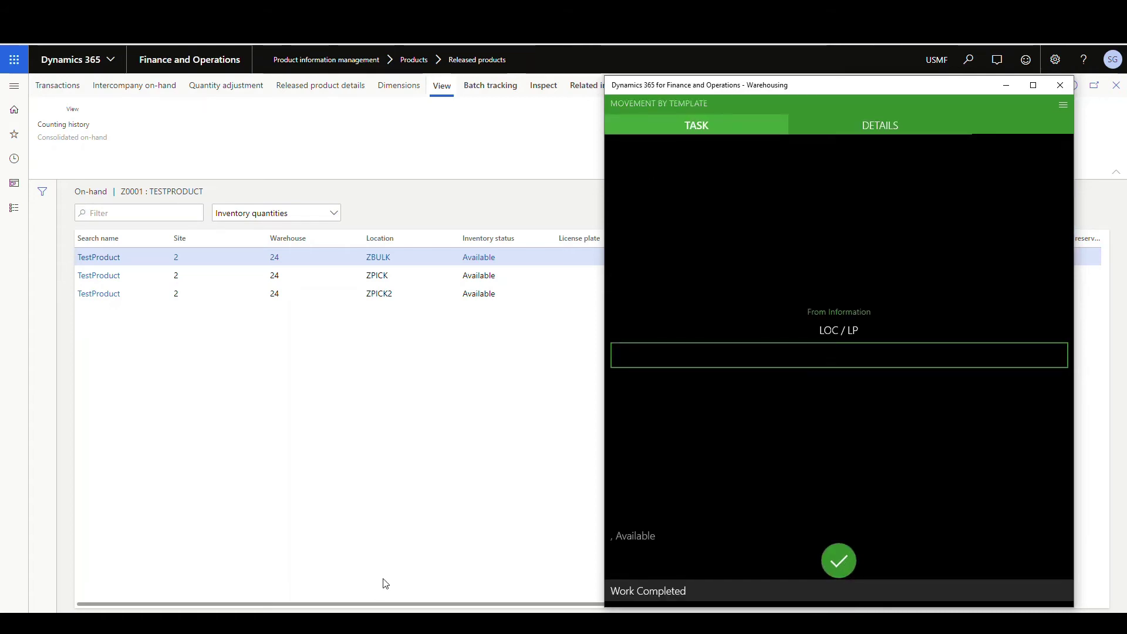
click(406, 354)
click(1075, 84)
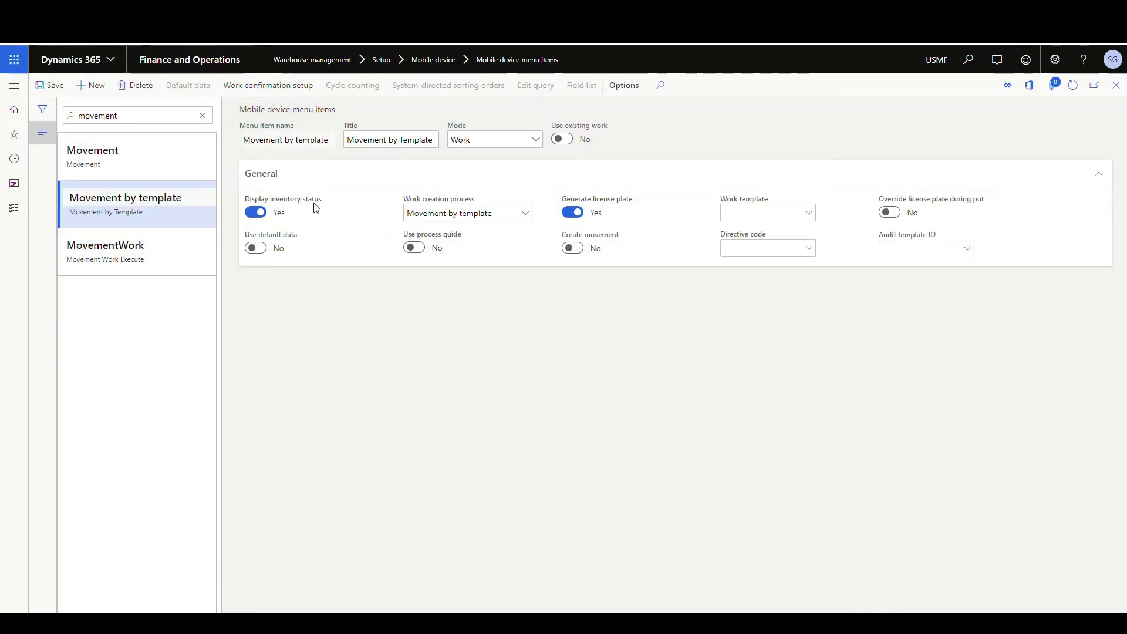
Add a Pick record with Auto confirm enabled to the work confirmation setup of the Movement by template menu item.
click(249, 88)
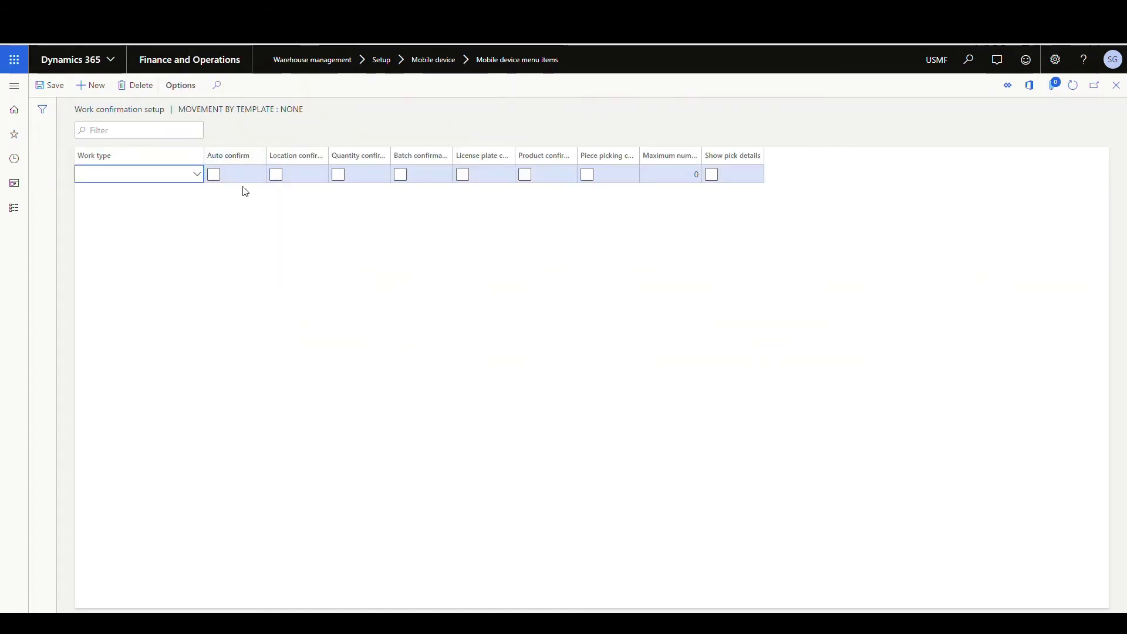
click(198, 177)
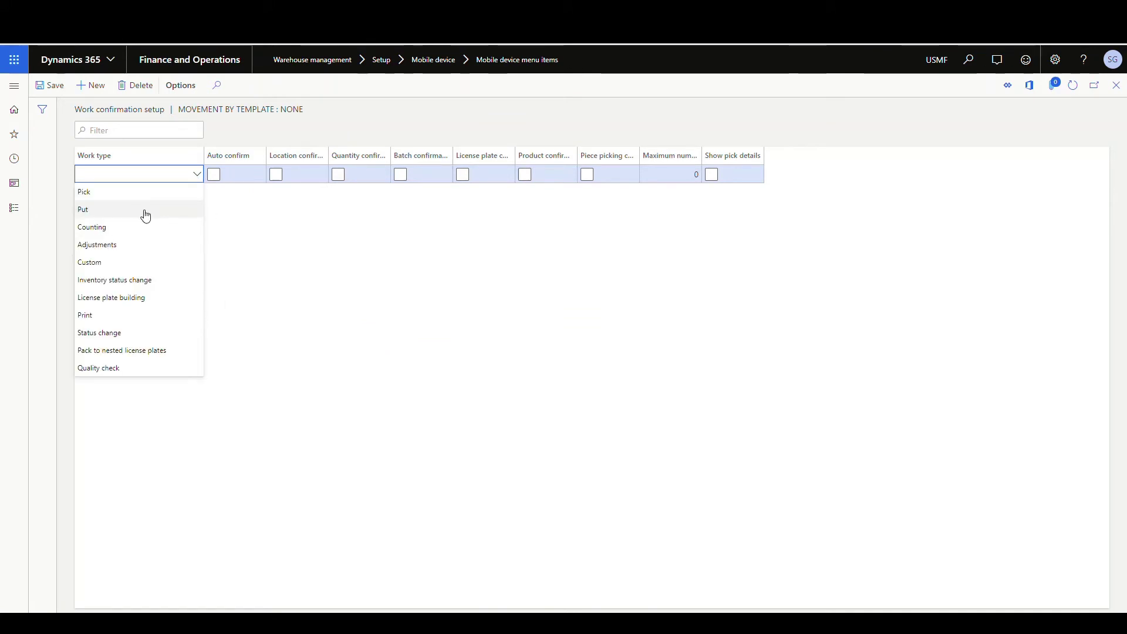
click(113, 199)
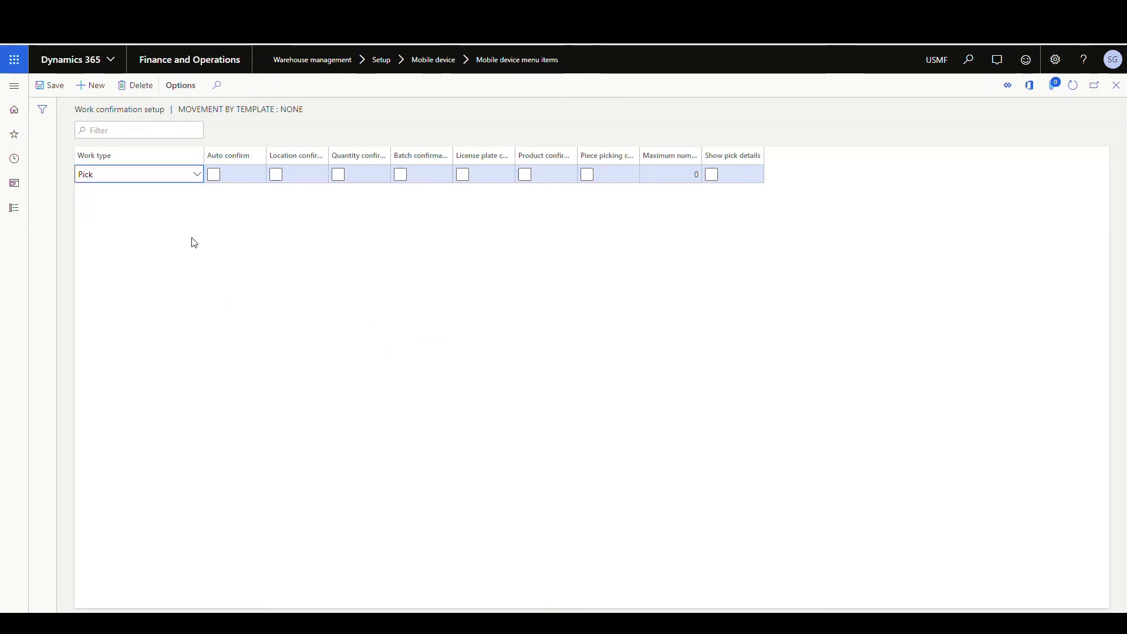
click(214, 175)
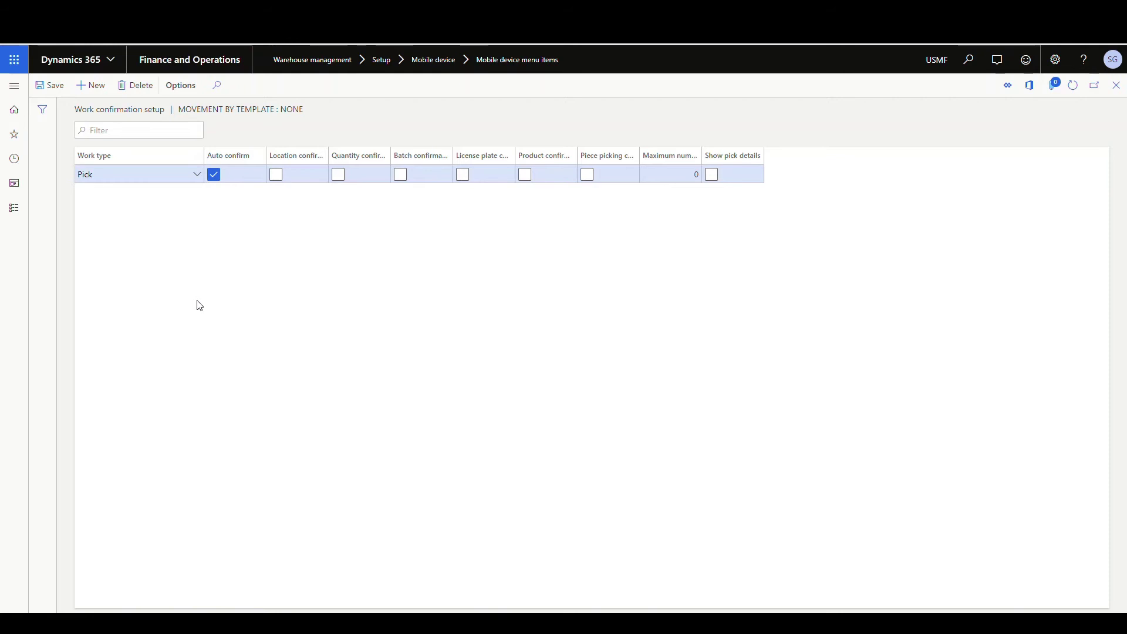
click(1117, 85)
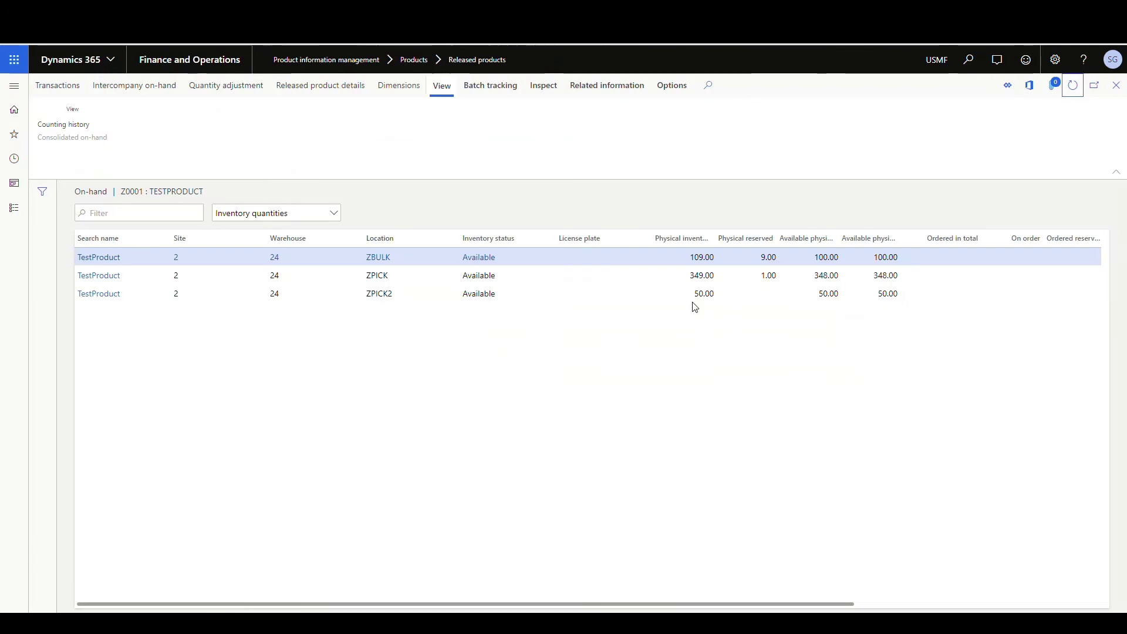
Check the ZPICK2 on-hand quantity, and enter ZPICK2 as the source location of a new movement by template in the Warehousing app.
click(684, 294)
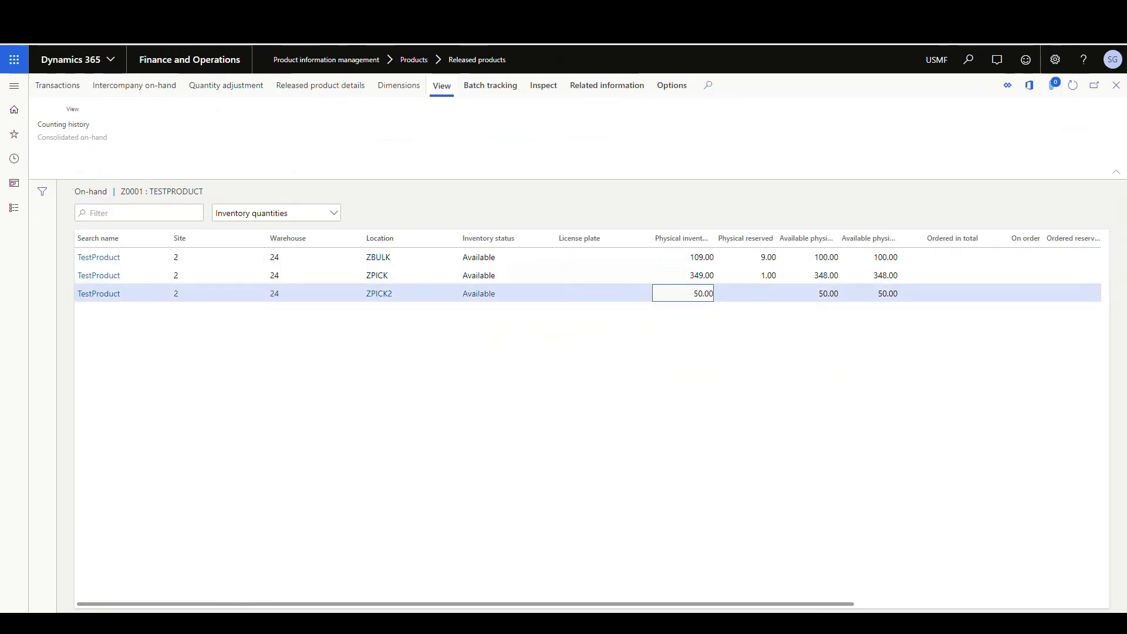
key(alt+Tab)
click(817, 365)
text(ZPICK2)
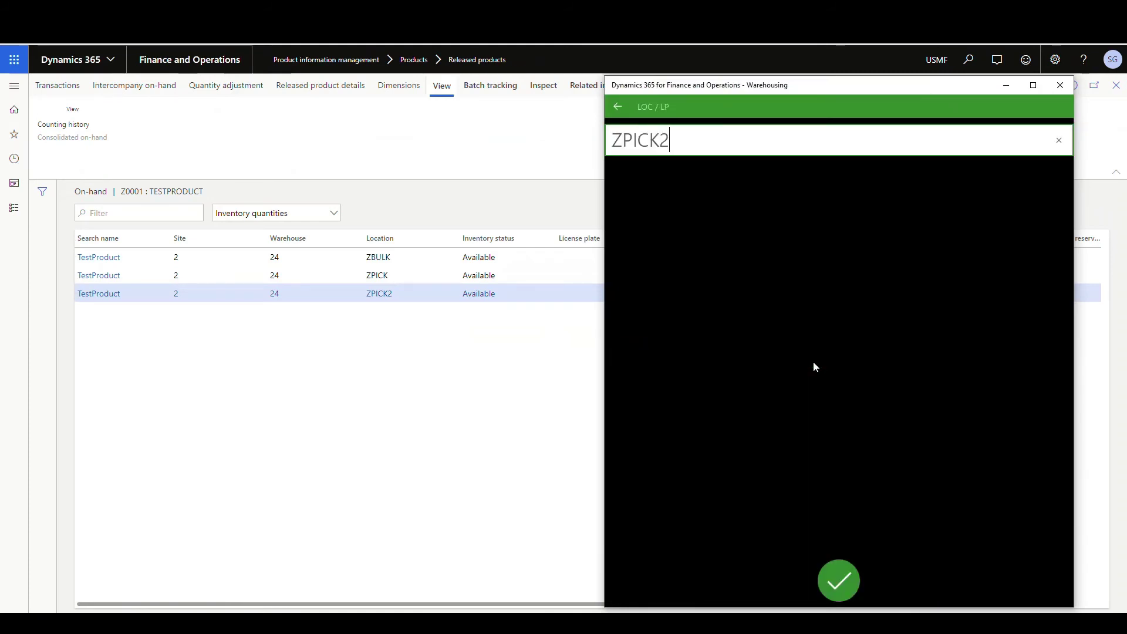
click(831, 573)
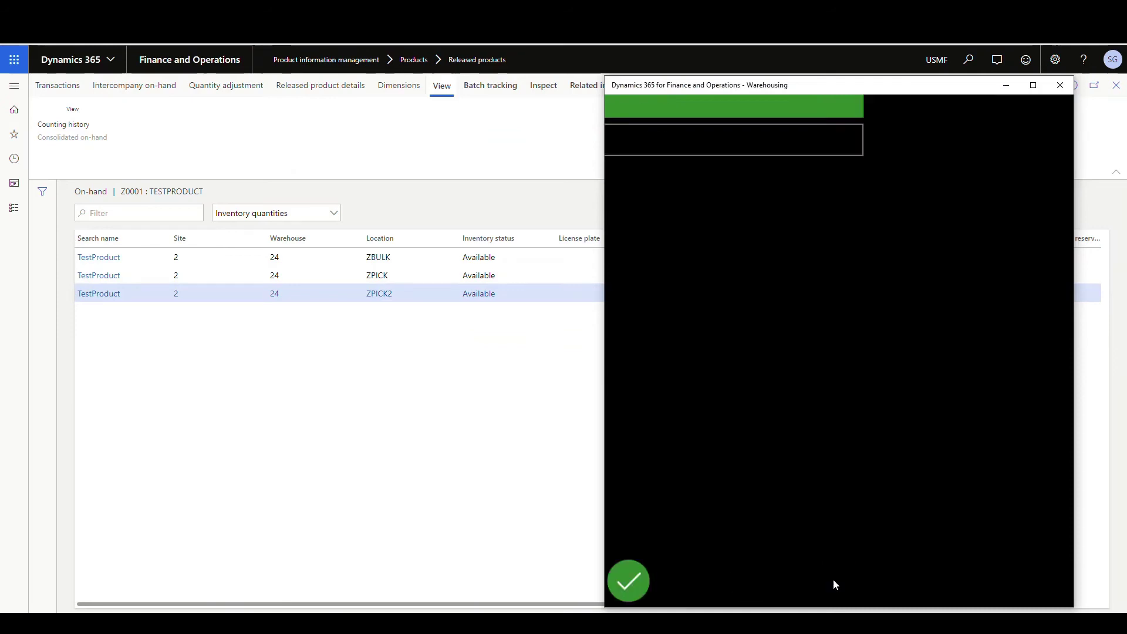
click(830, 577)
Enter item Z0001, accept the quantity of 50 ea, and confirm the put to location ZPICK.
click(806, 372)
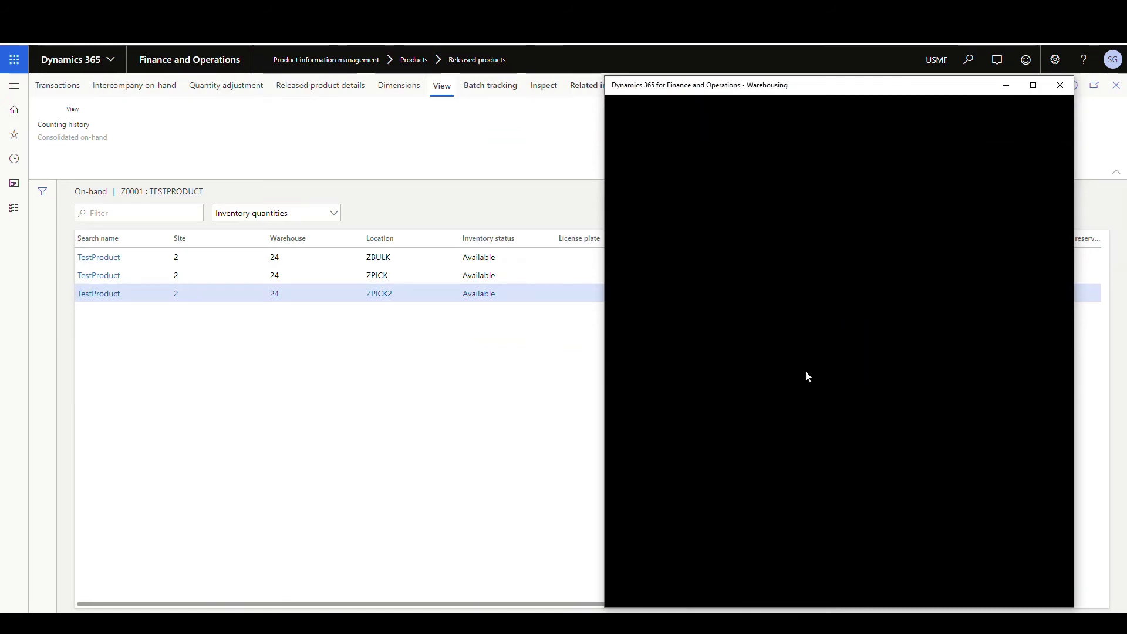
text(Z0001)
key(Return)
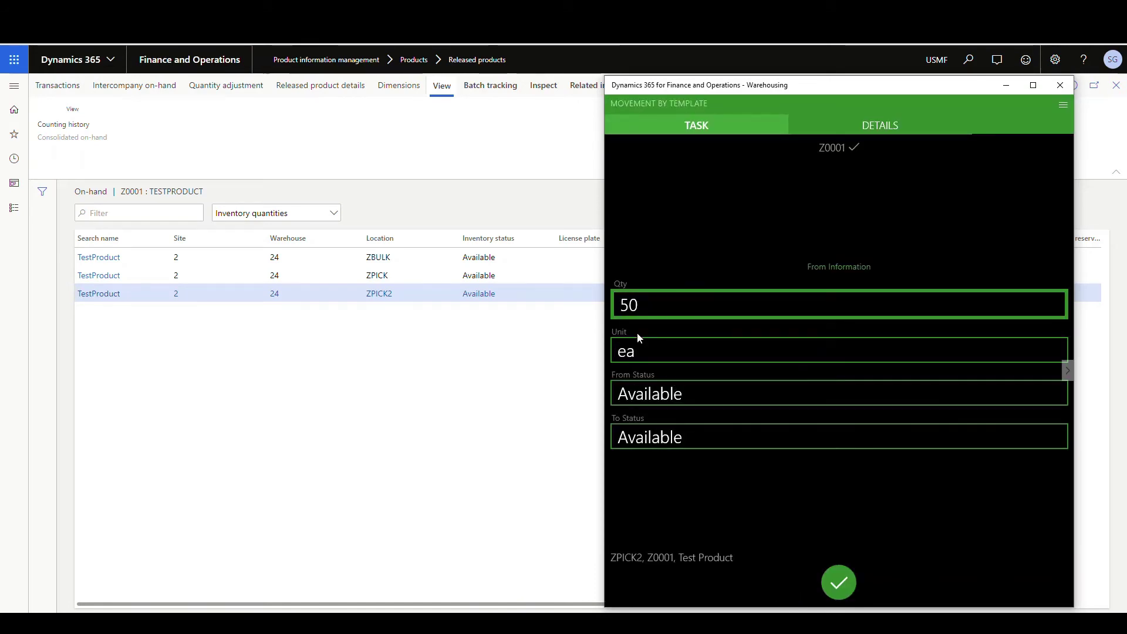
click(844, 583)
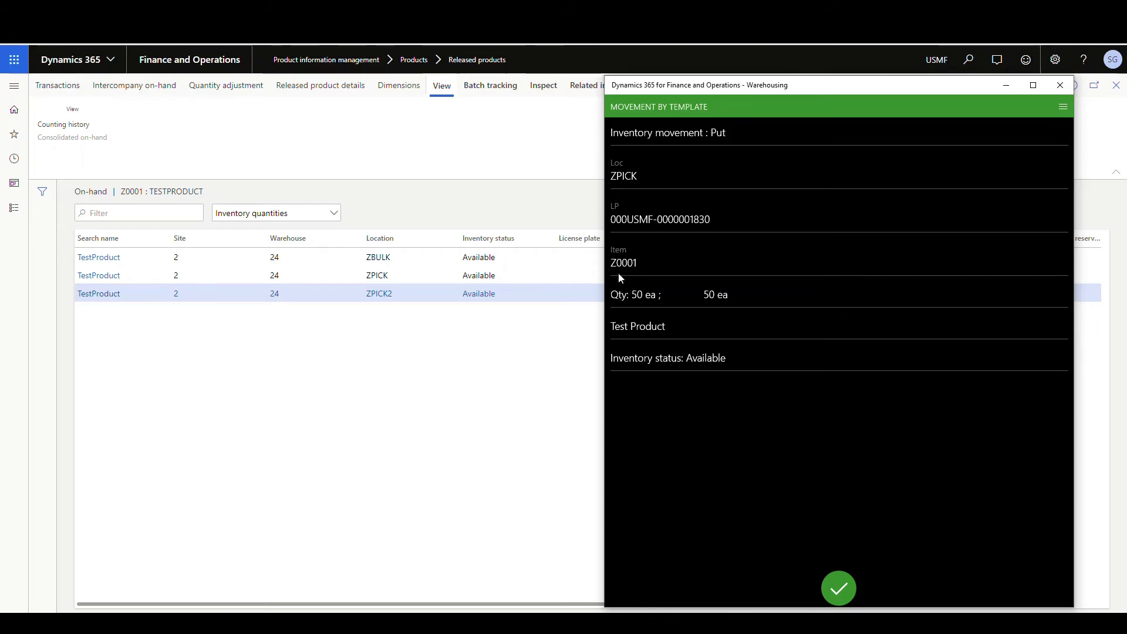
click(821, 592)
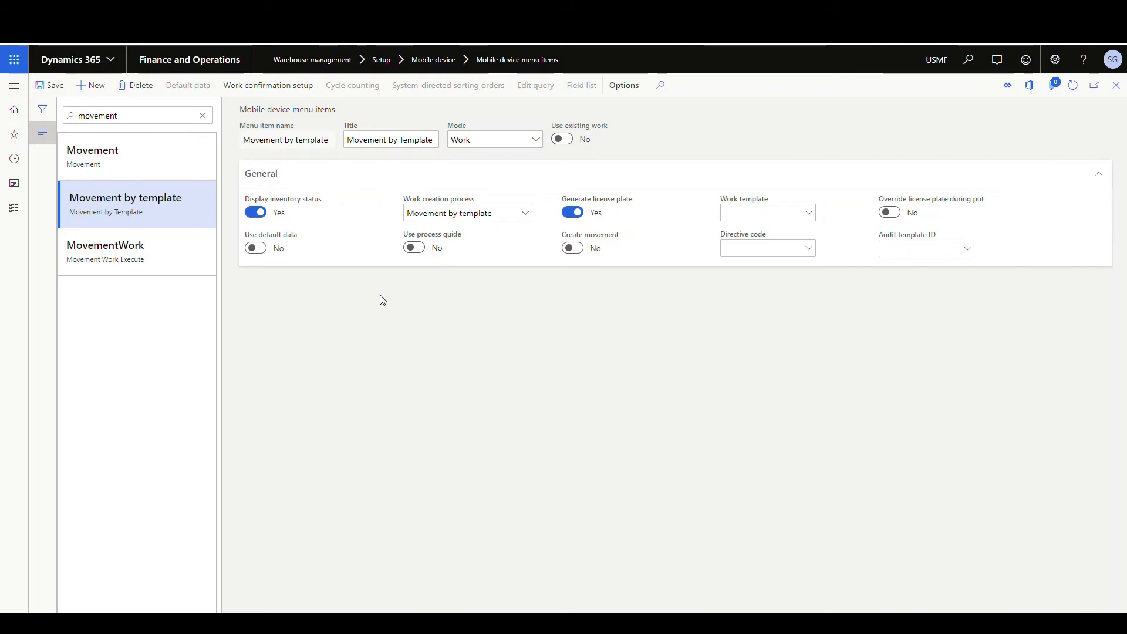
Enable and save Create movement on the Movement by template menu item, and show the MovementWork menu item's settings.
click(575, 252)
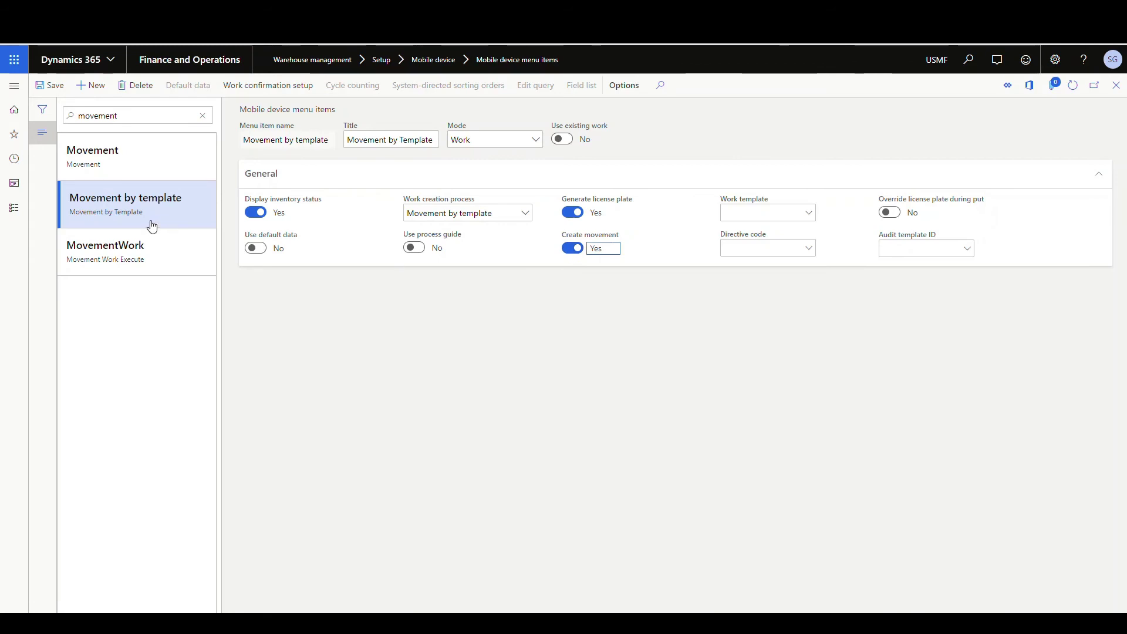
click(46, 86)
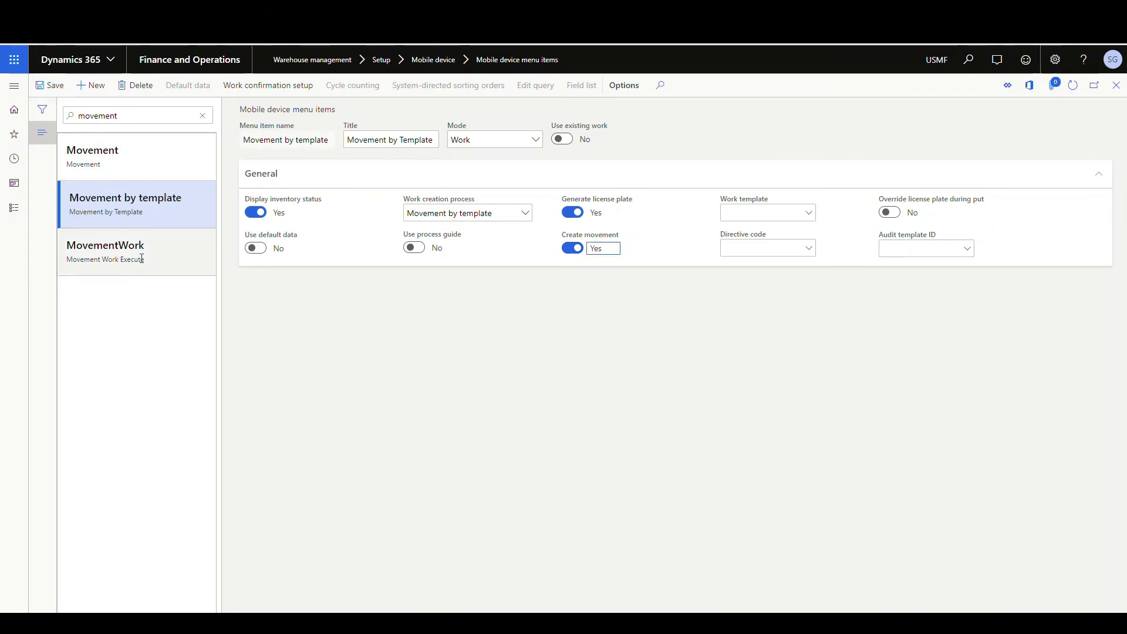
click(166, 215)
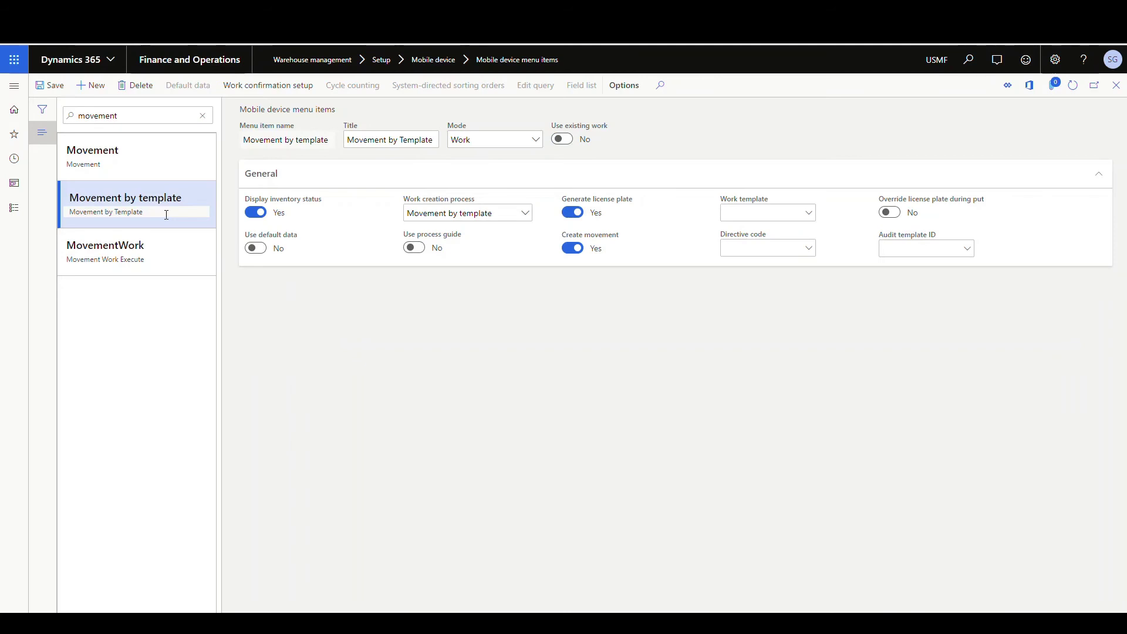
click(167, 258)
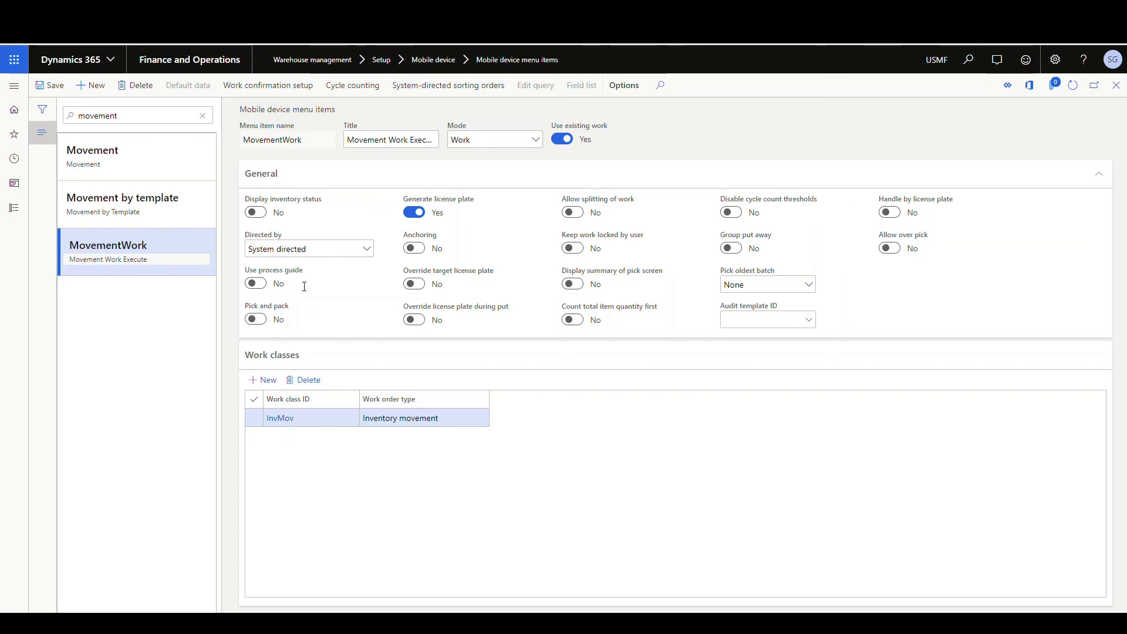
mouse_move(313, 308)
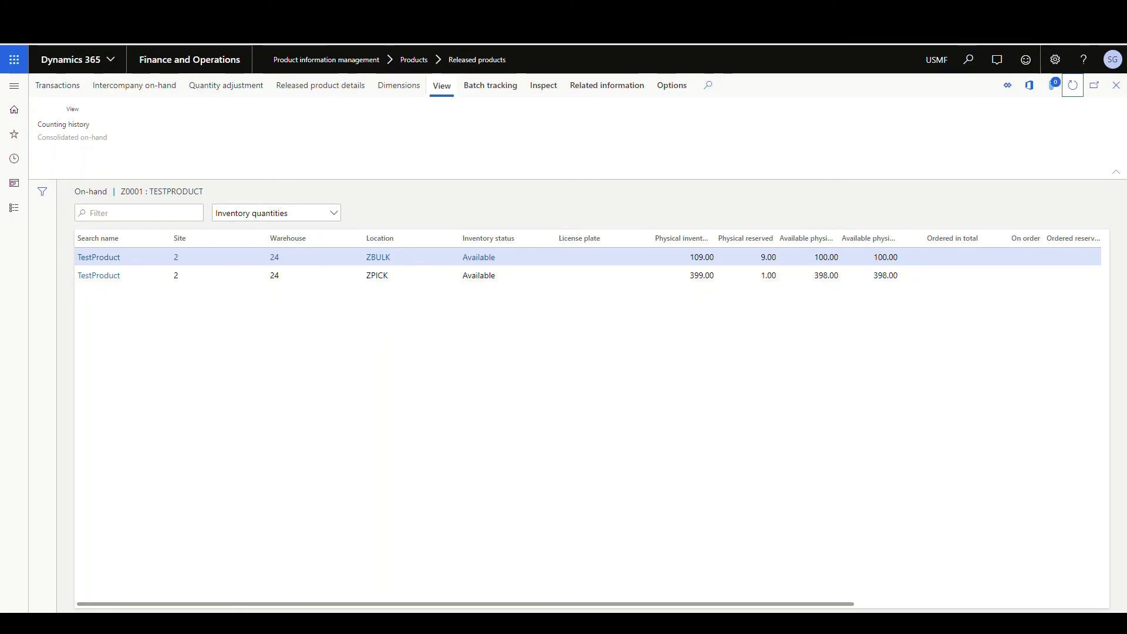
Switch to the Warehousing app and cancel Movement by Template to return to the Inventory menu.
key(alt+Tab)
click(1064, 107)
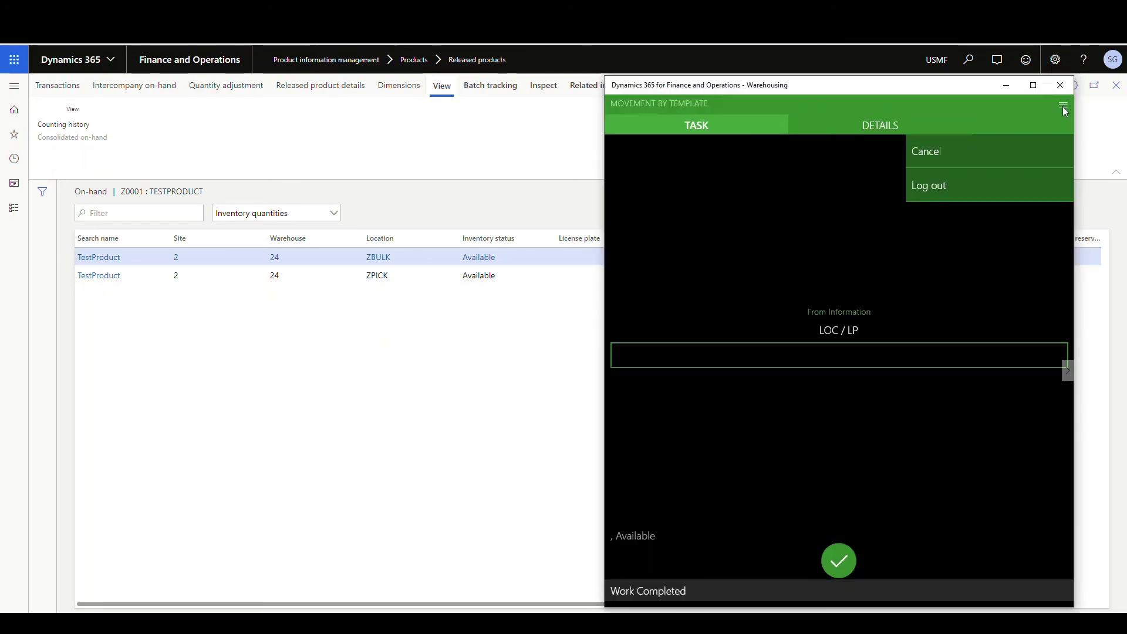
click(939, 153)
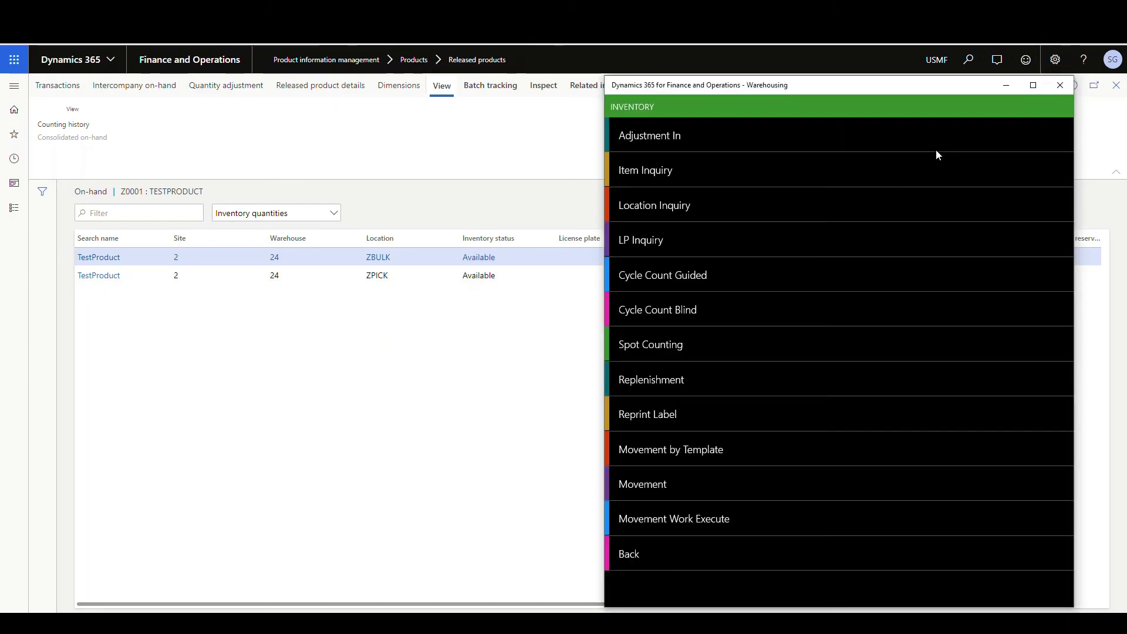
Create movement by template work from location ZBULK for 100 ea of item Z0001, keeping both statuses Available.
click(703, 456)
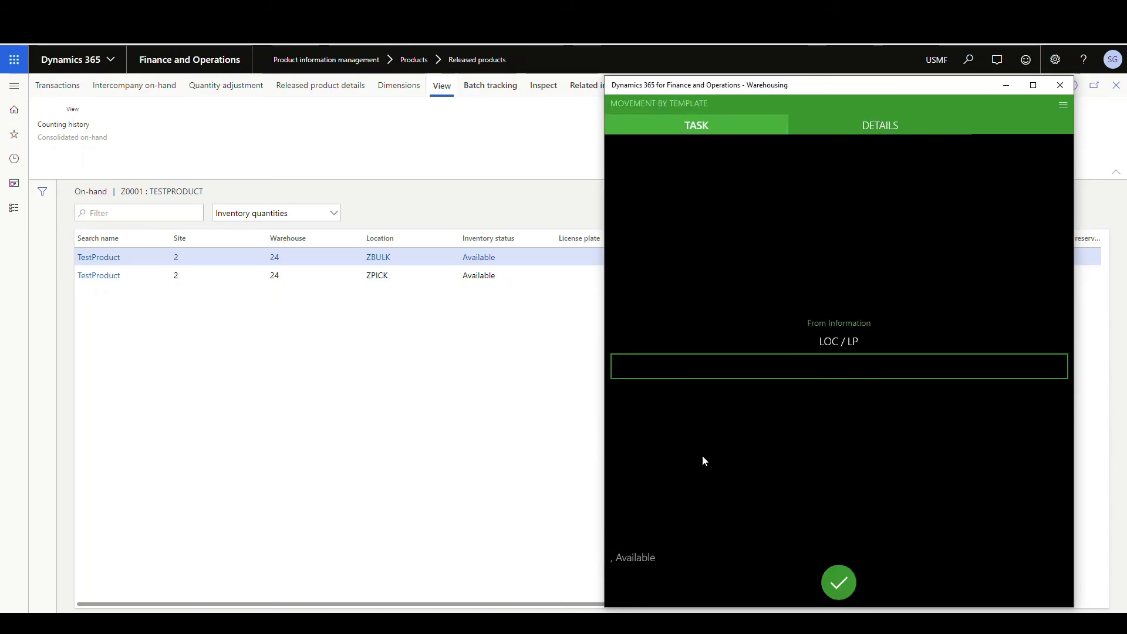
click(809, 373)
text(ZBULK)
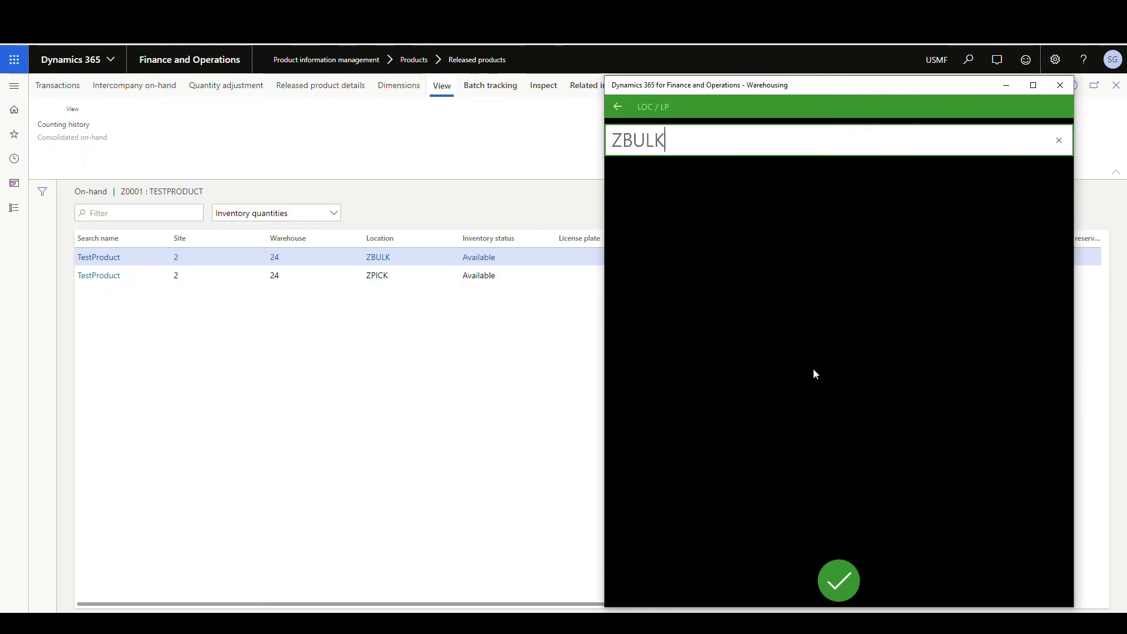
key(Return)
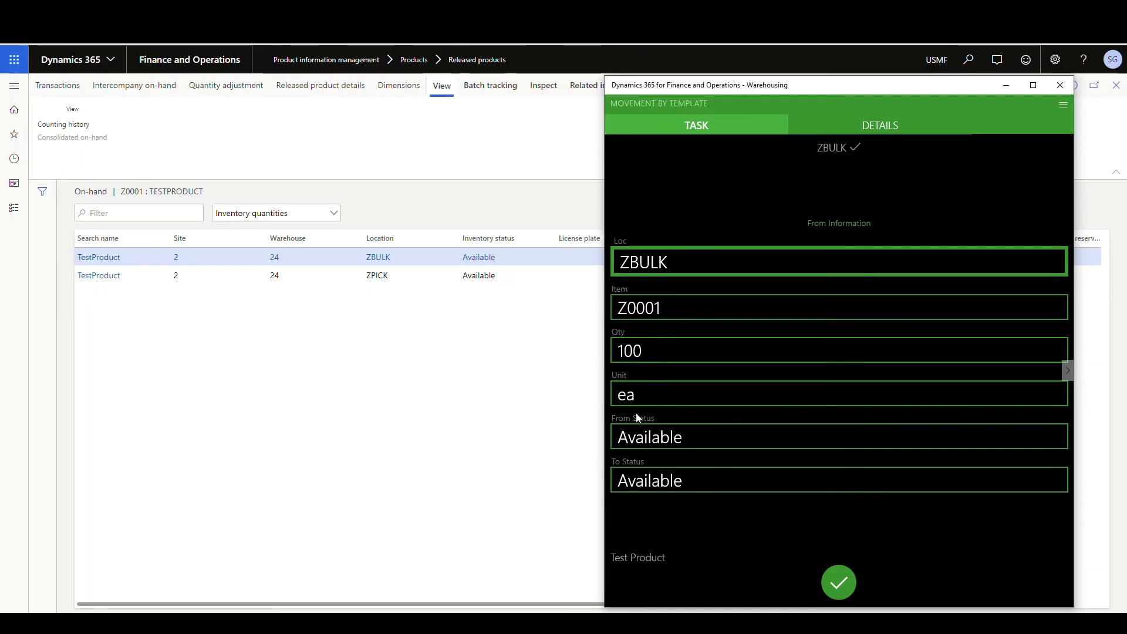
click(841, 590)
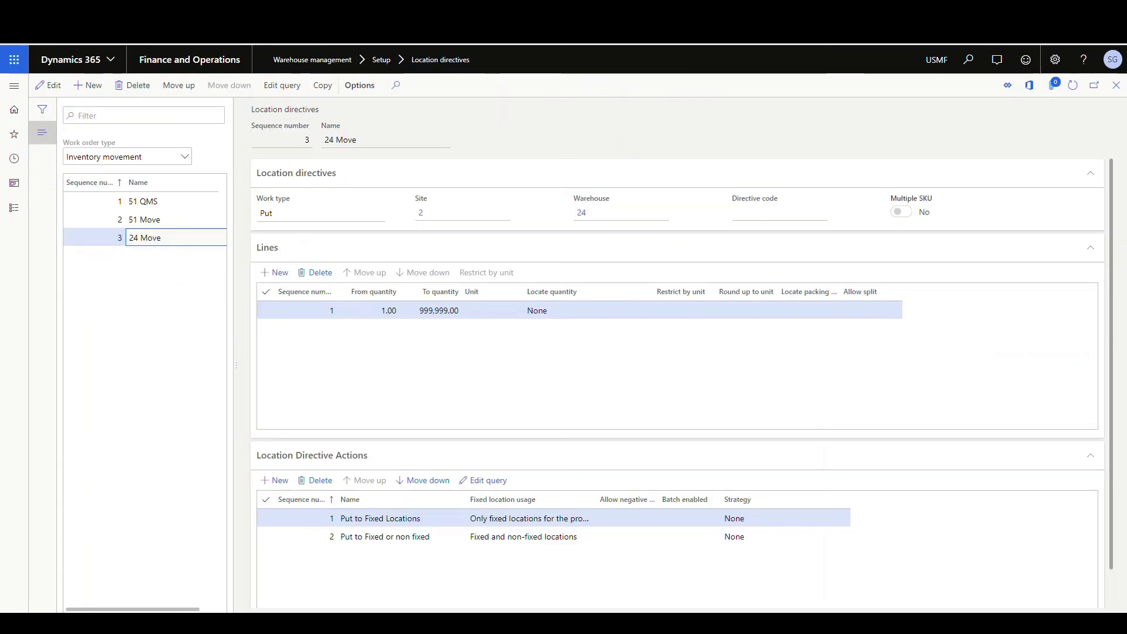
Switch to Finance and Operations and open the details of the open inventory movement work in the Warehouse management All work list.
click(14, 86)
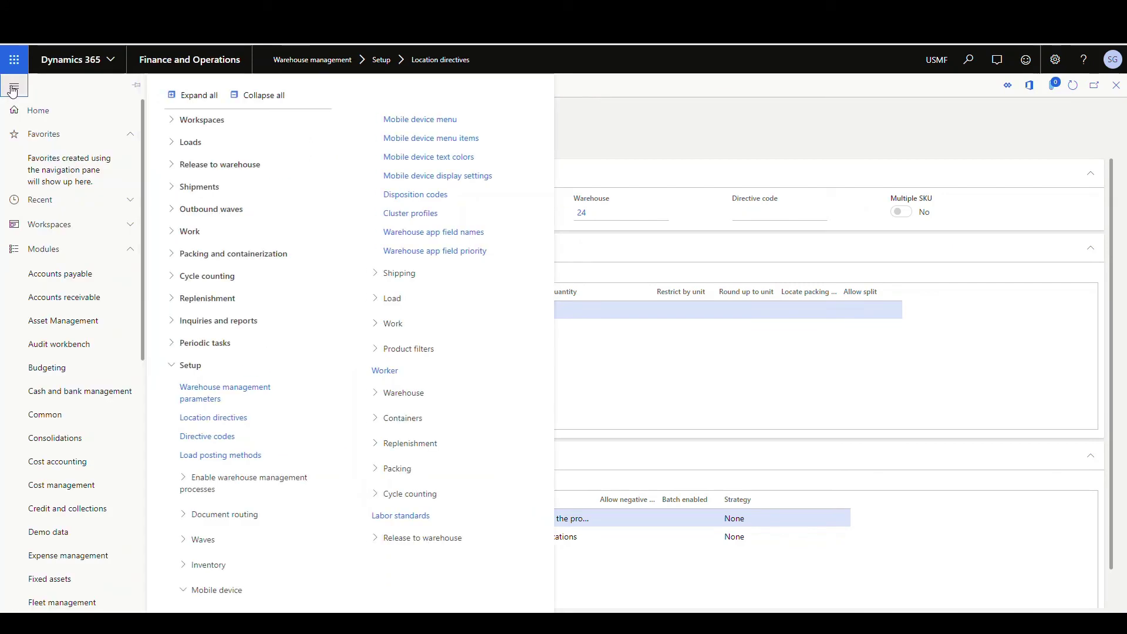
scroll(58, 285, down, 8)
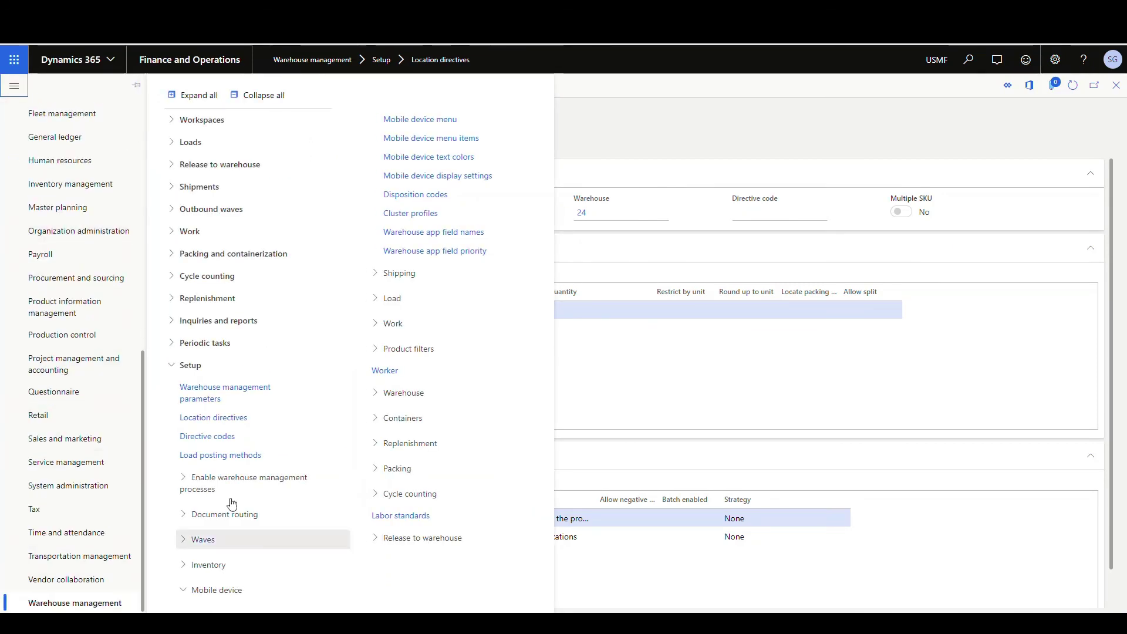
click(190, 231)
click(197, 249)
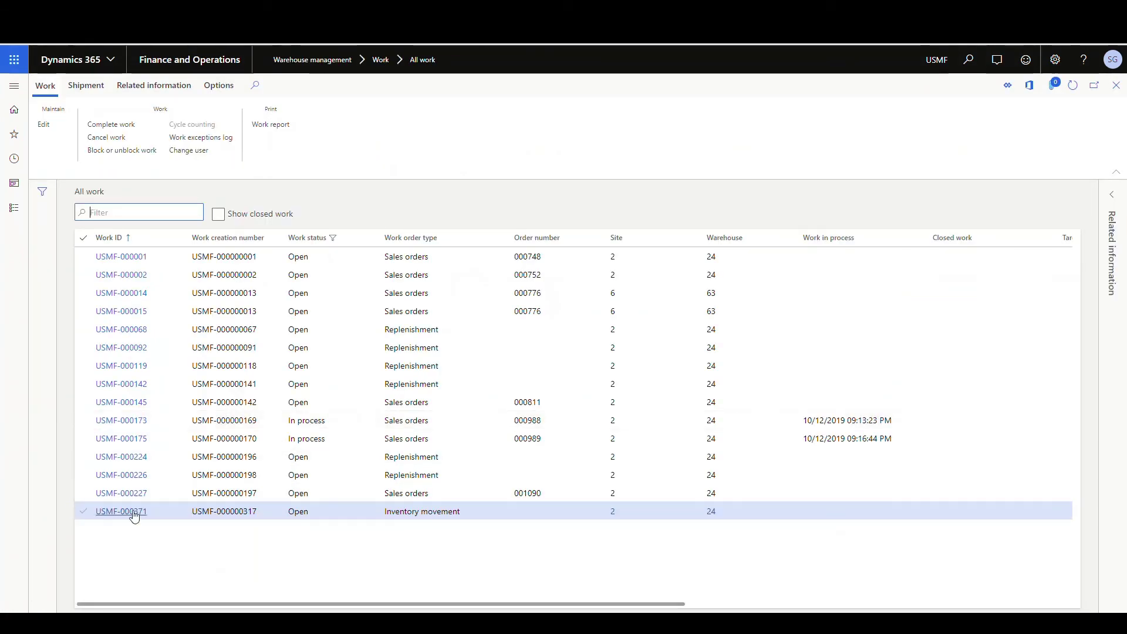
click(131, 512)
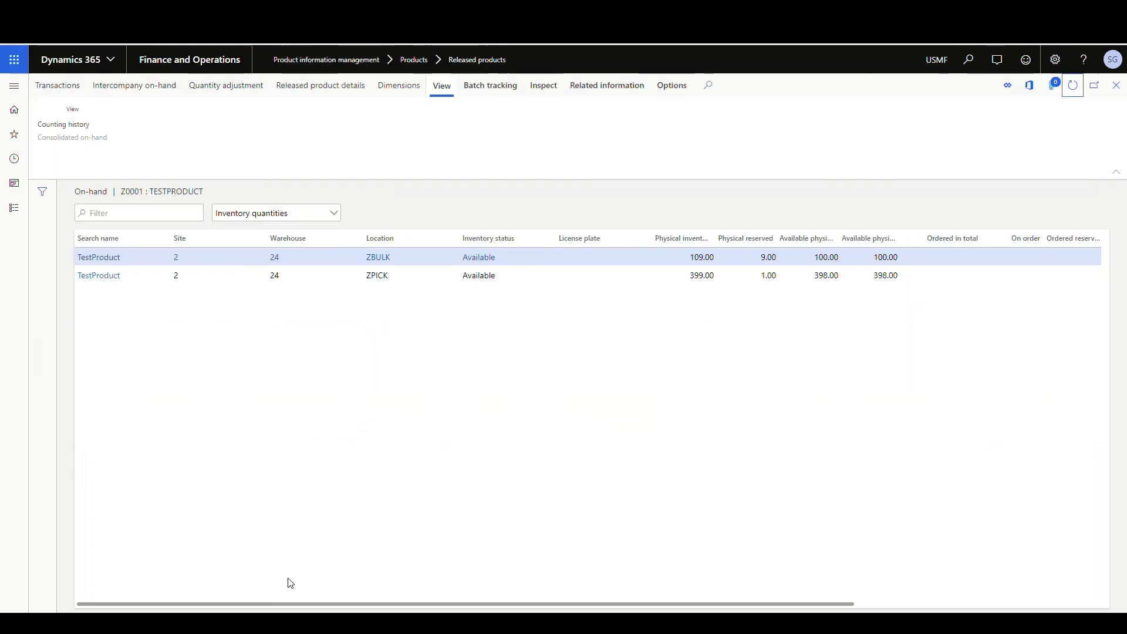
Execute the movement work from ZBULK to ZPICK in the Warehousing app, and refresh item Z0001's on-hand quantities in Finance and Operations.
key(alt+Tab)
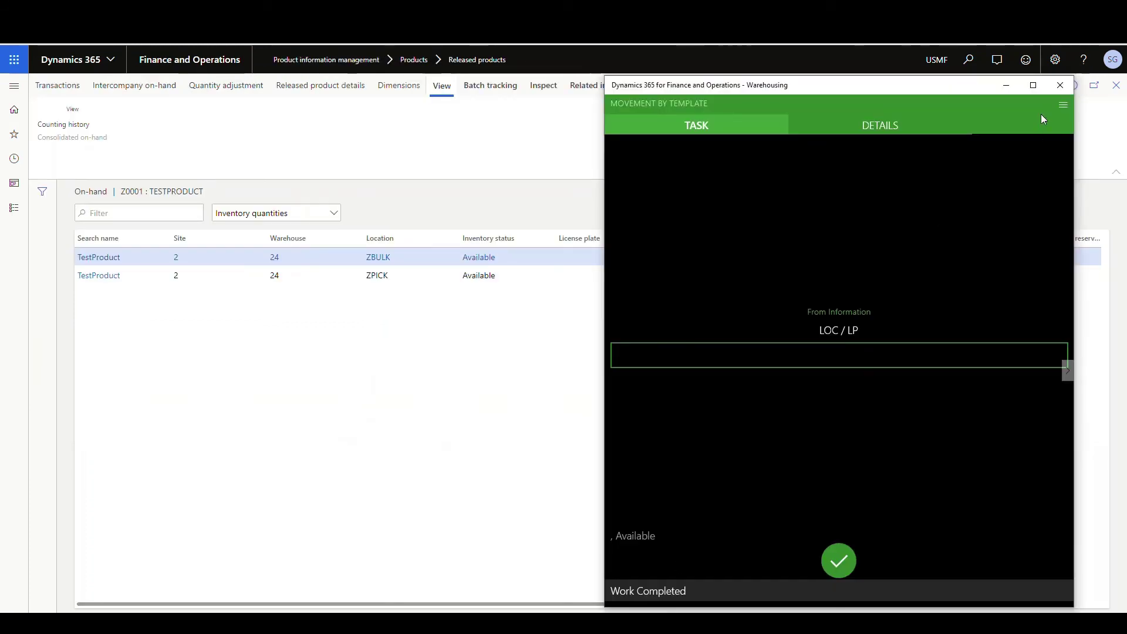
click(1060, 105)
click(925, 154)
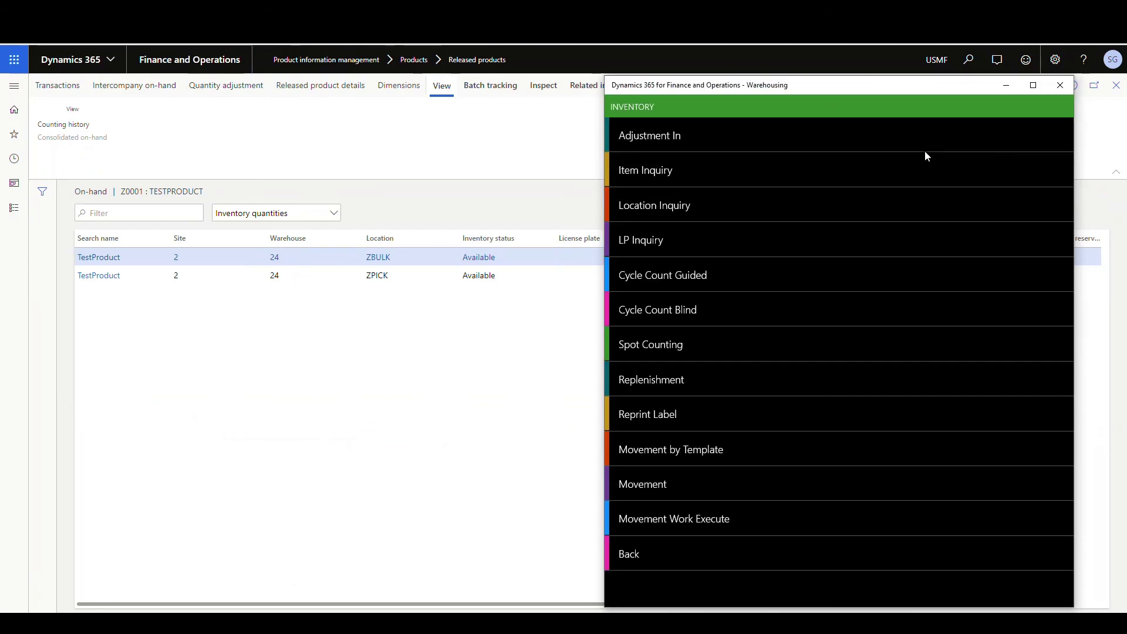
click(655, 519)
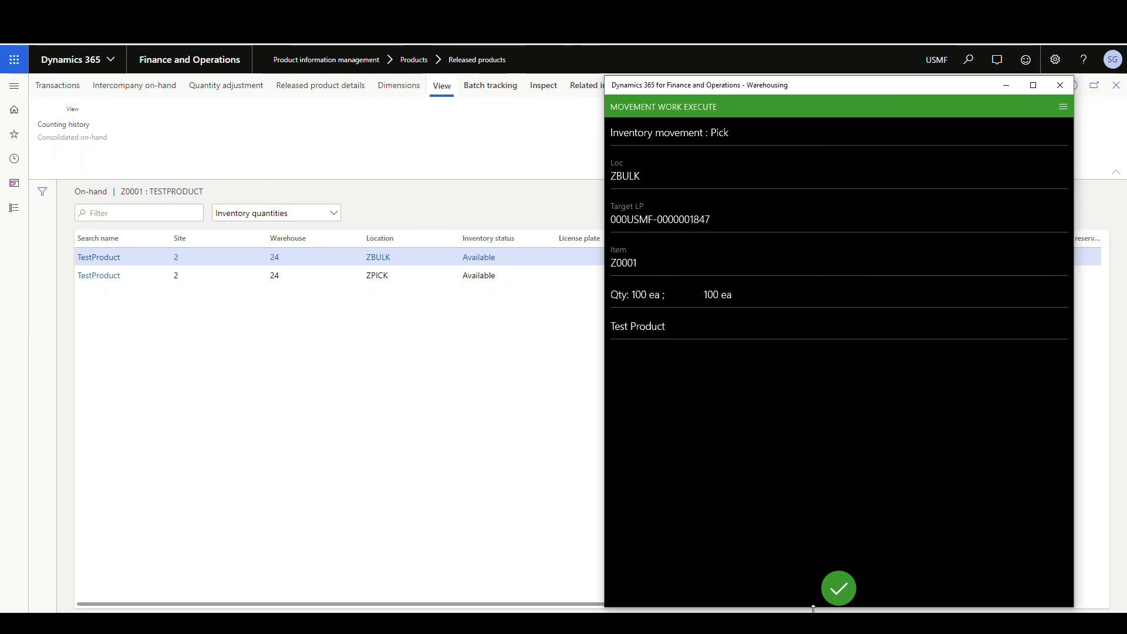
click(845, 601)
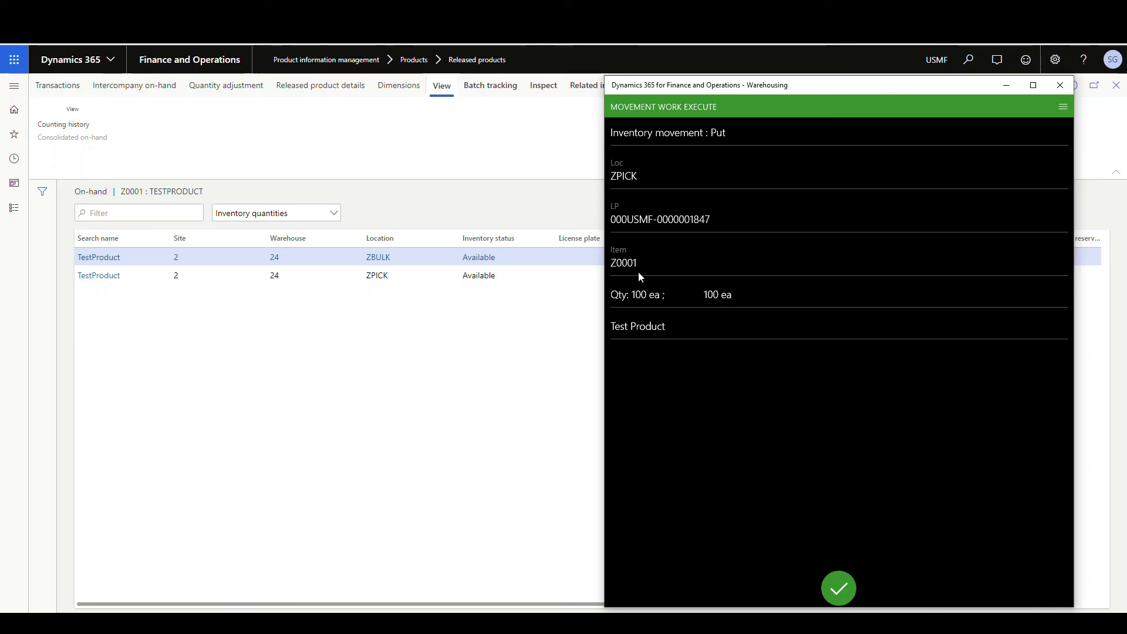
click(839, 584)
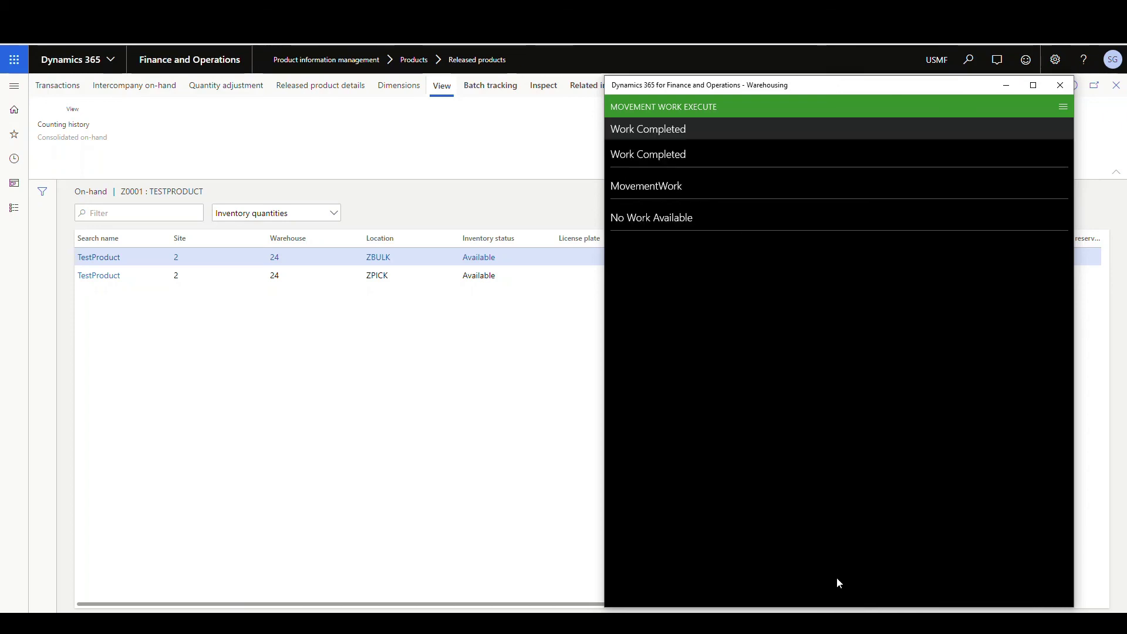
click(429, 462)
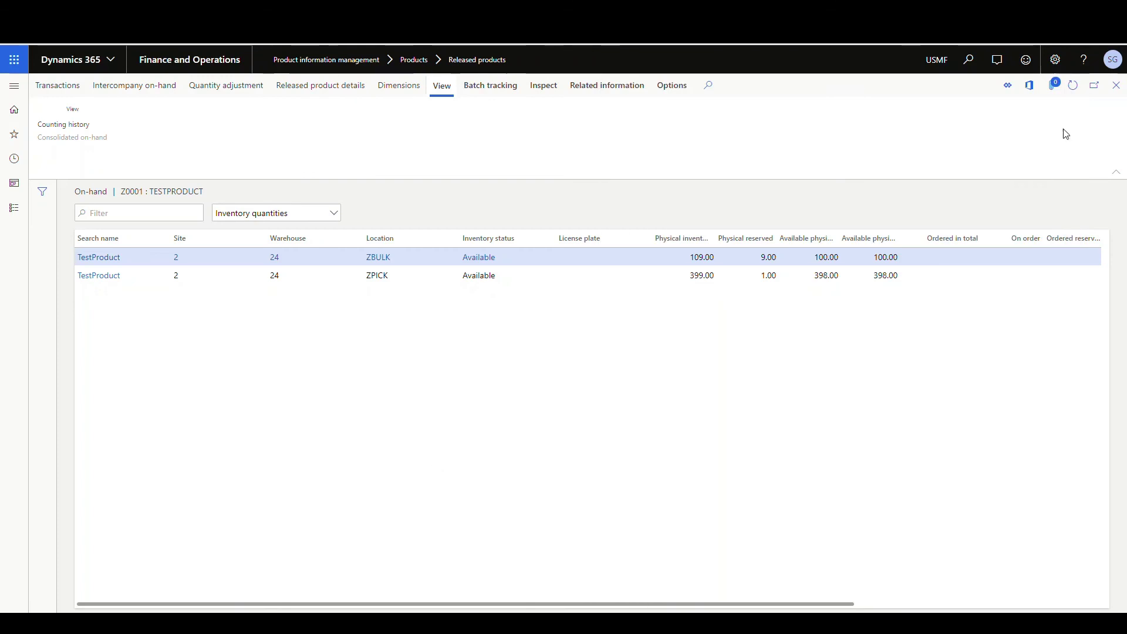
click(1073, 85)
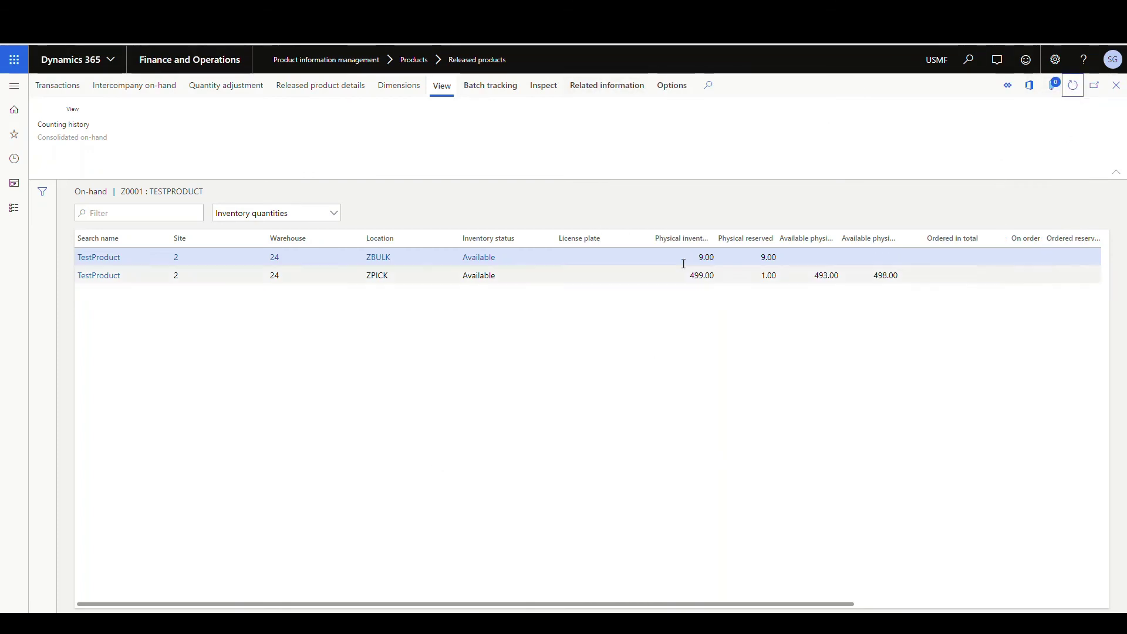